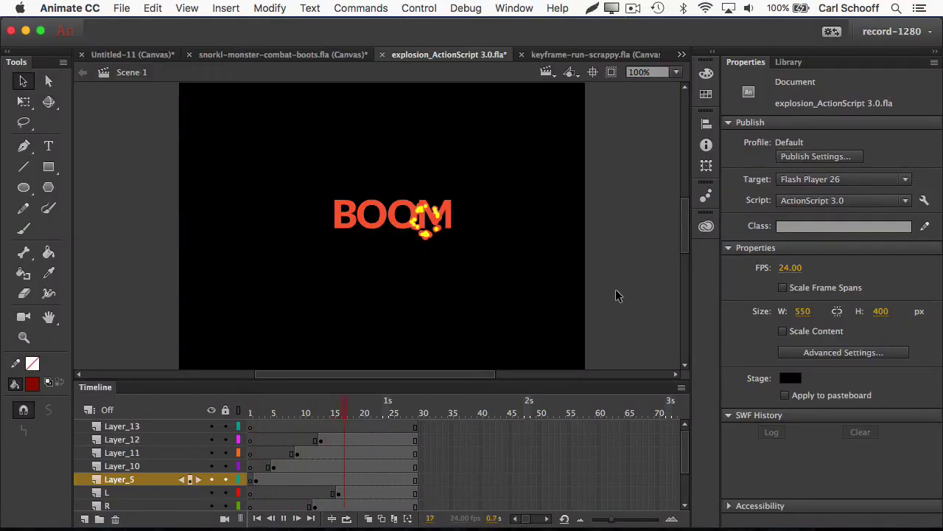
Switch to keyframe-run-scrappy.fla and scrub through its stick-figure run cycle.
click(595, 55)
mouse_move(250, 412)
mouse_down()
mouse_move(359, 413)
mouse_move(248, 413)
mouse_up()
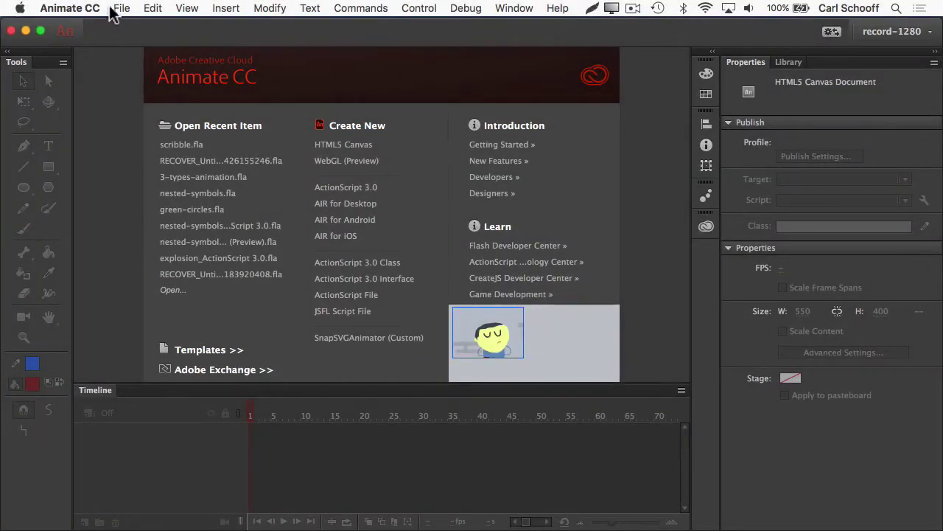
Create a new HTML5 Canvas document at 550×400 px and 30 fps via File > New.
click(120, 8)
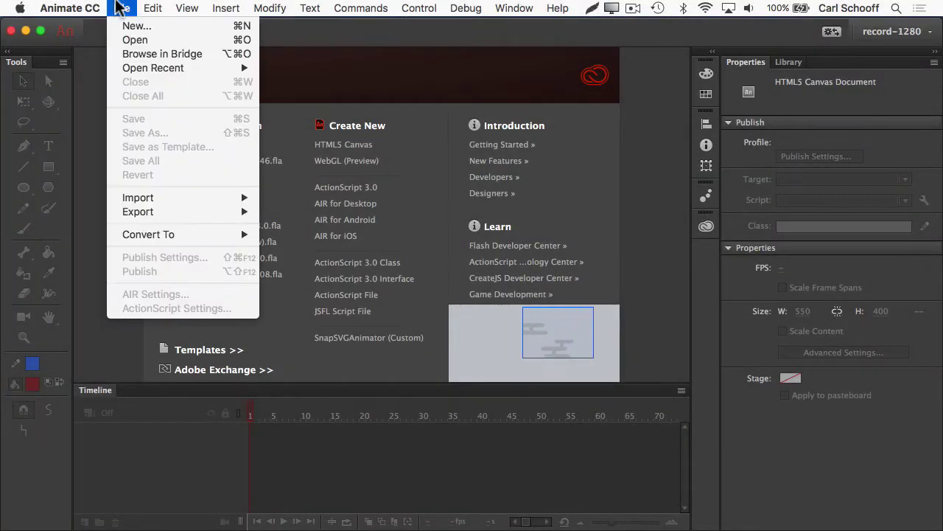
click(129, 26)
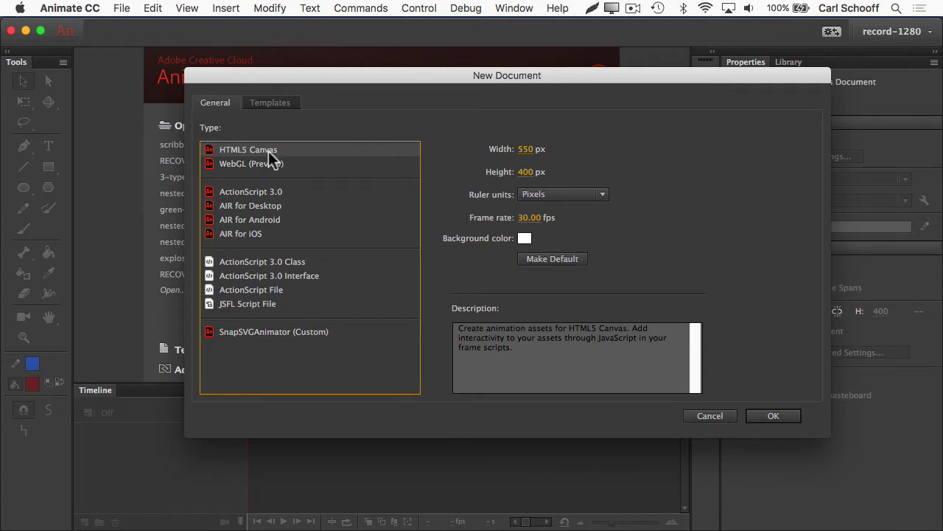
click(778, 415)
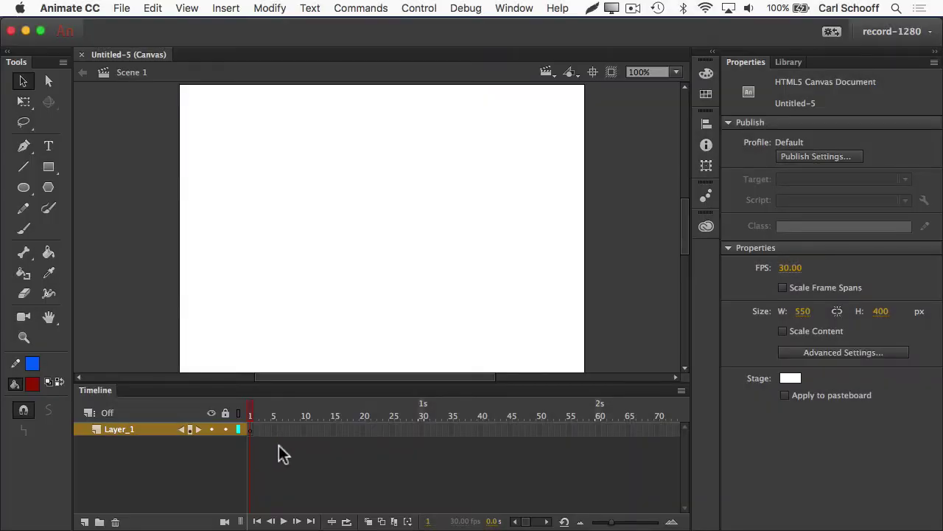
Brush a dark red numeral 1 on the left of the stage in frame 1.
click(22, 229)
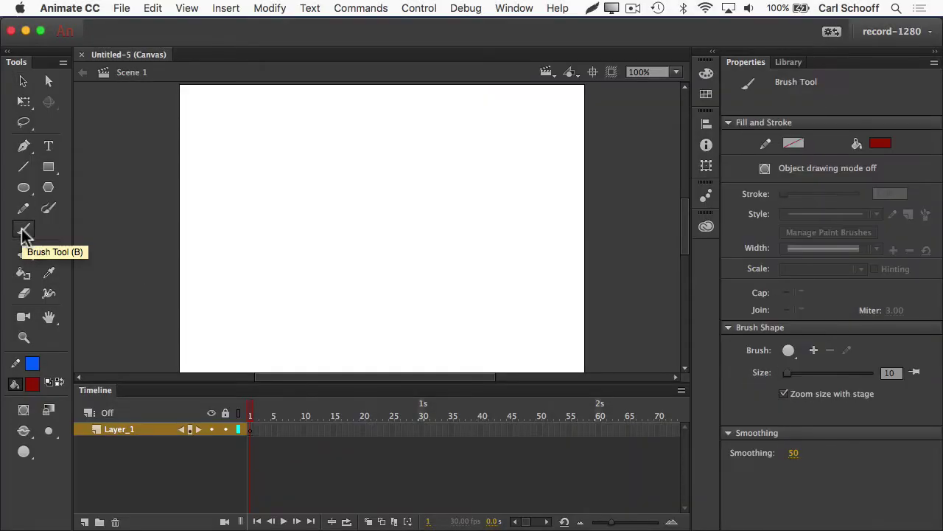
mouse_move(191, 206)
mouse_down()
mouse_move(202, 199)
mouse_move(207, 245)
mouse_move(185, 258)
mouse_move(222, 261)
mouse_up()
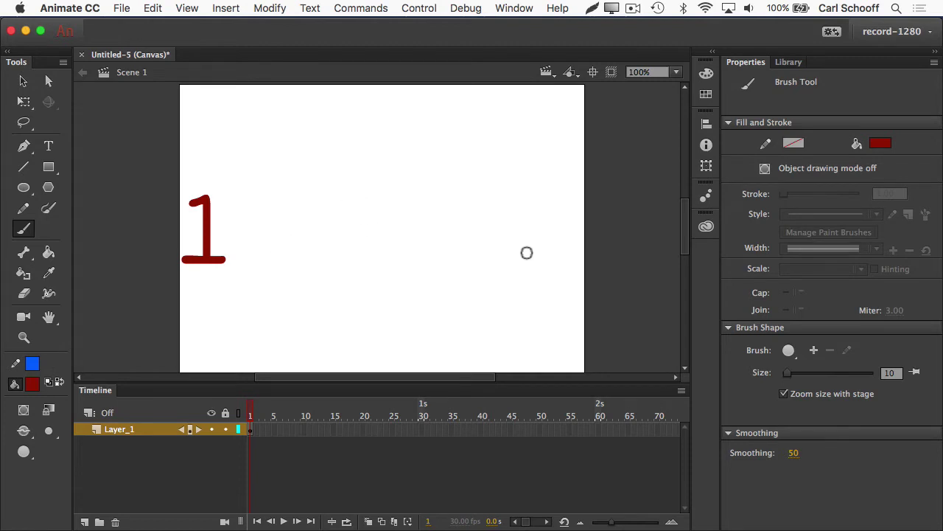
click(252, 413)
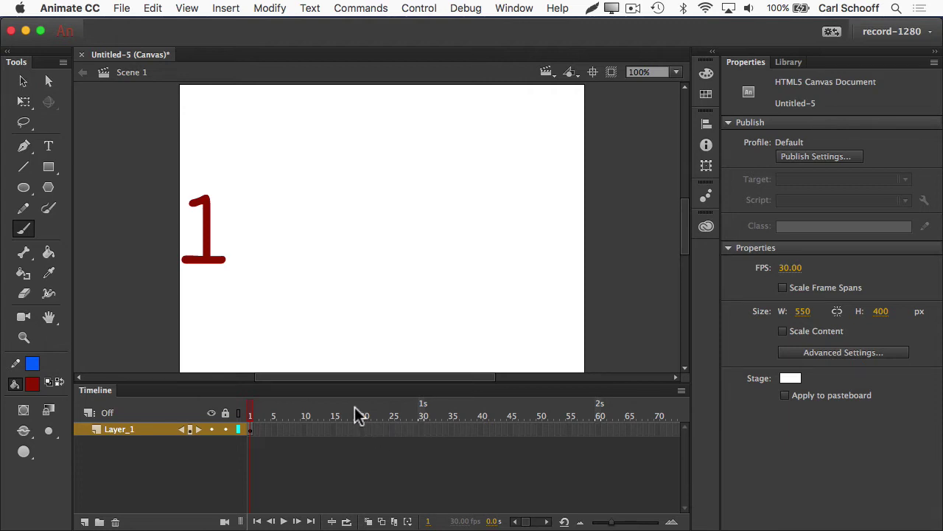
Insert a keyframe at frame 2 duplicating the 1, comparing it with frame 1.
right_click(255, 427)
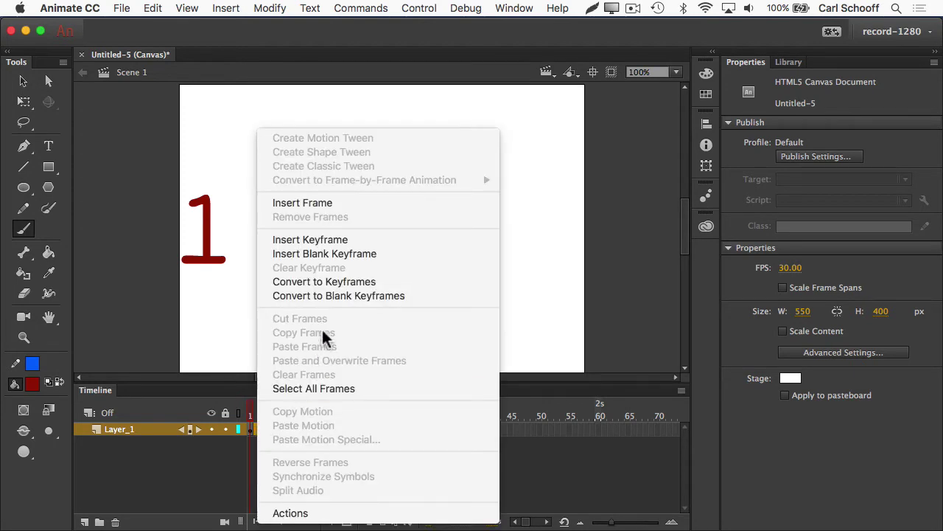
click(327, 241)
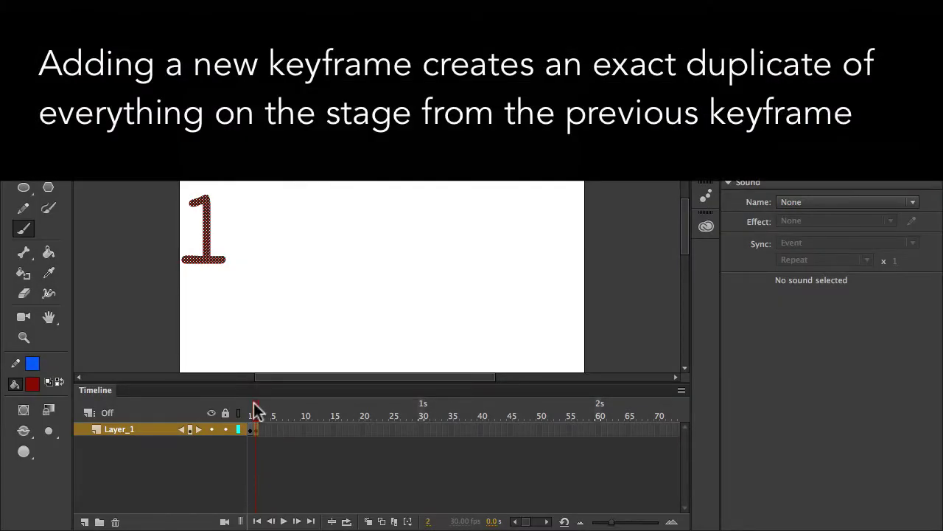
click(255, 411)
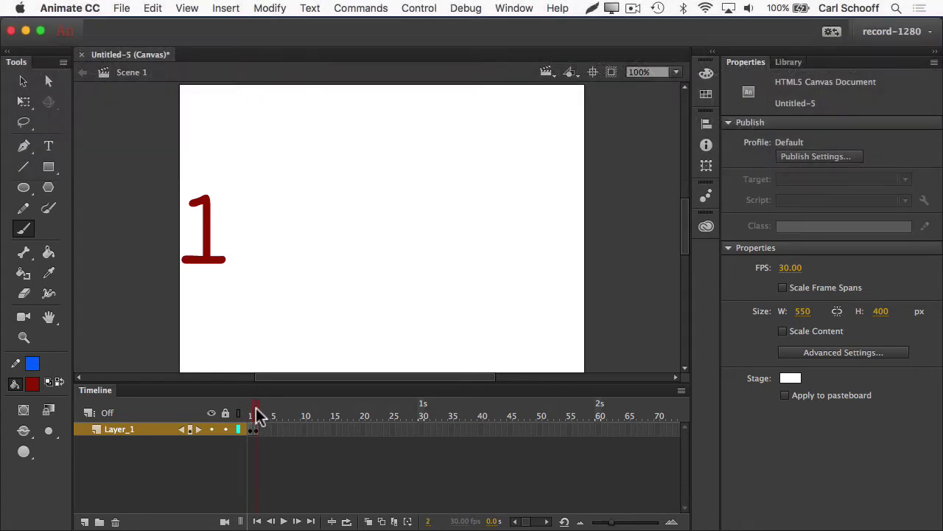
click(252, 414)
click(258, 416)
click(252, 415)
click(259, 416)
Paint a 2 beside the 1 on frame 2 and compare against frame 1.
mouse_move(236, 199)
mouse_down()
mouse_move(270, 224)
mouse_move(264, 248)
mouse_move(244, 250)
mouse_move(274, 254)
mouse_up()
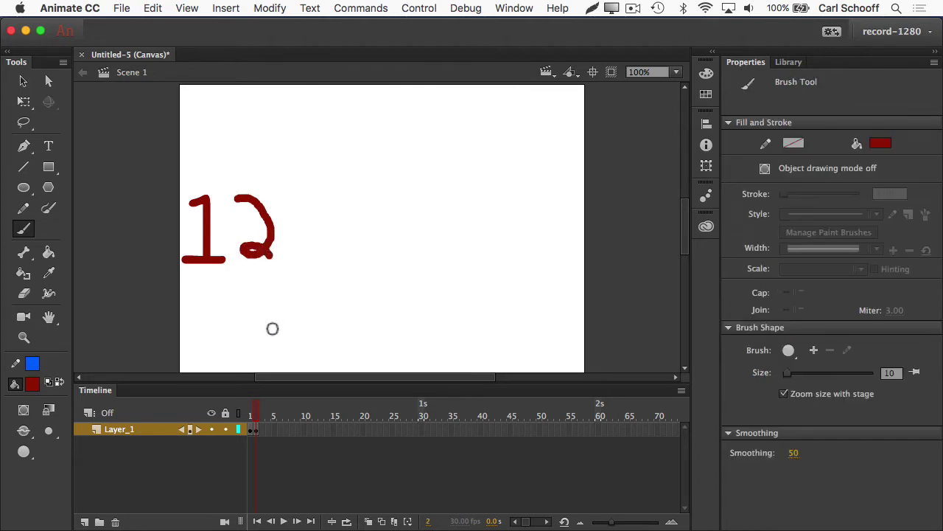
click(253, 427)
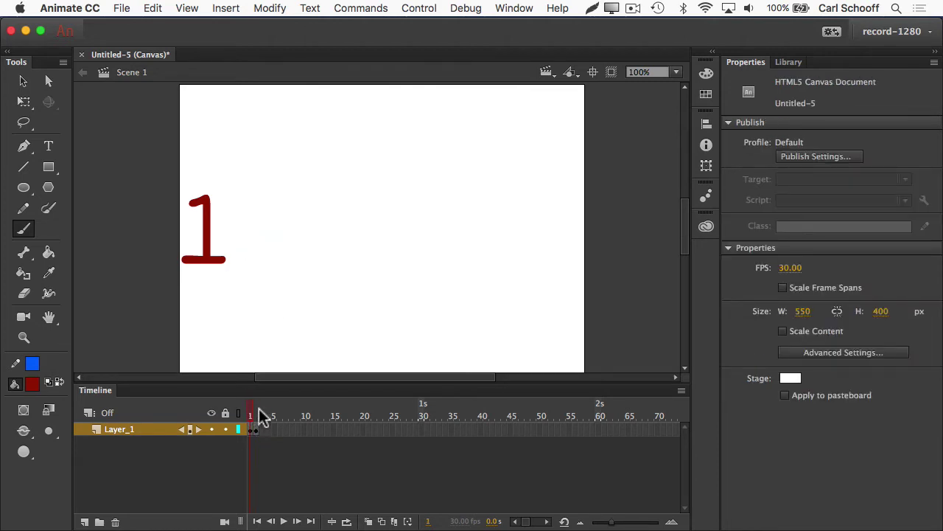
click(257, 415)
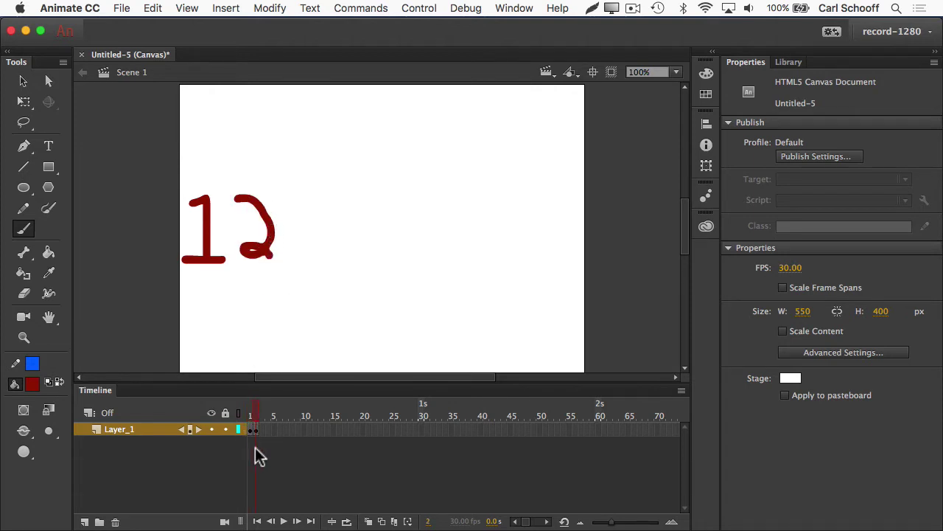
Insert a keyframe at frame 3 copying 12 and brush a 3 after it.
right_click(258, 429)
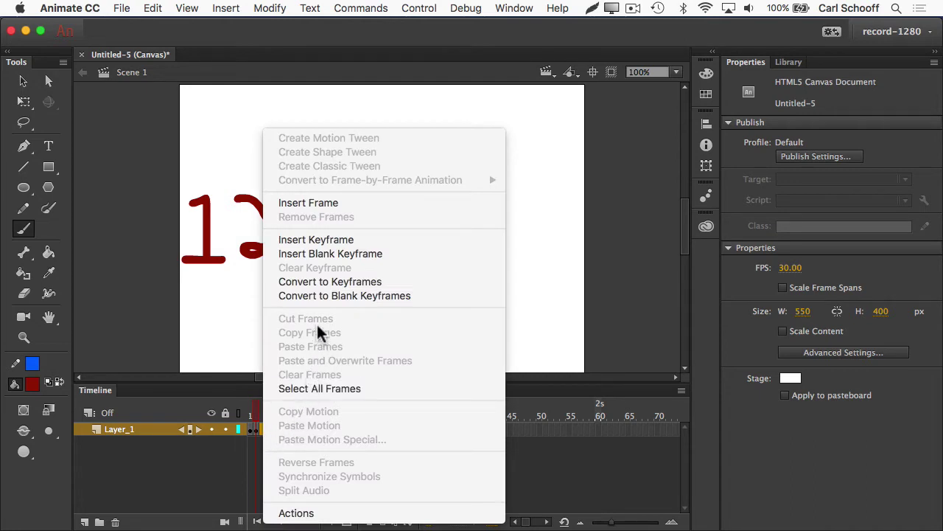
click(319, 238)
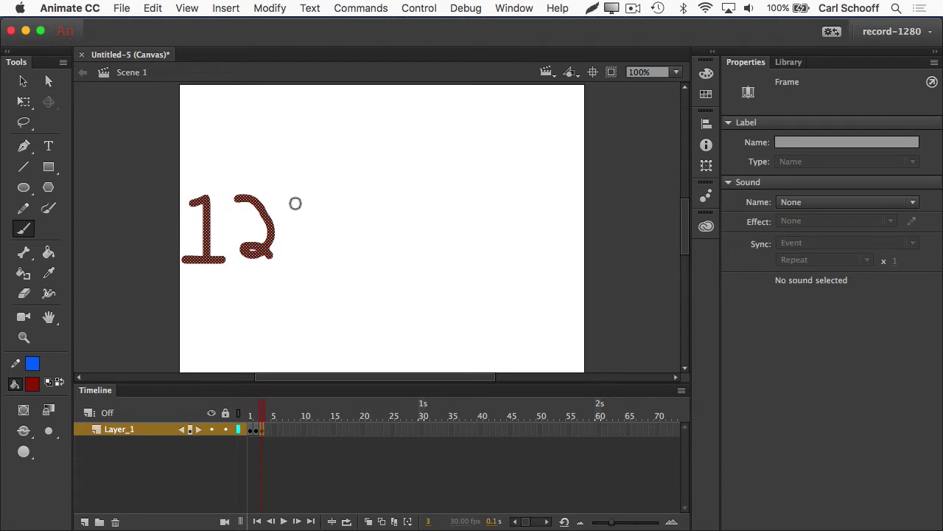
mouse_move(288, 194)
mouse_down()
mouse_move(308, 216)
mouse_move(305, 258)
mouse_up()
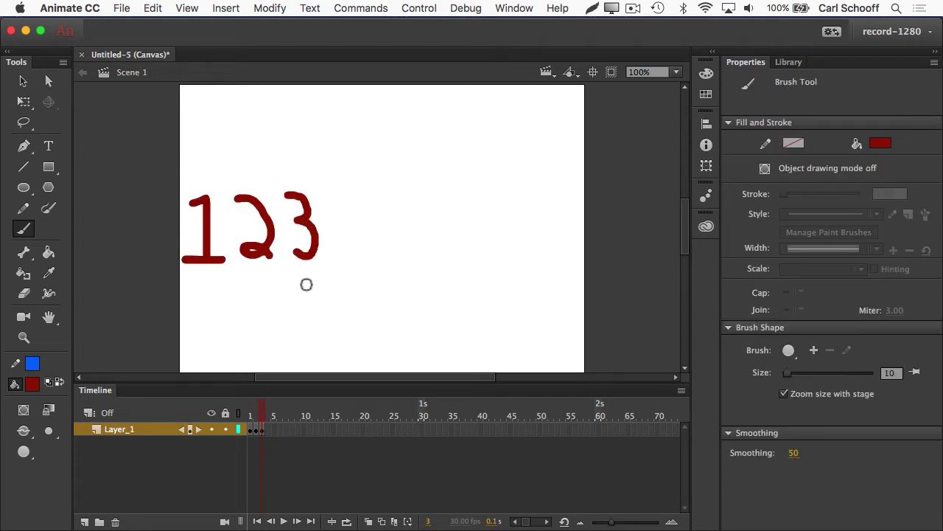
right_click(261, 429)
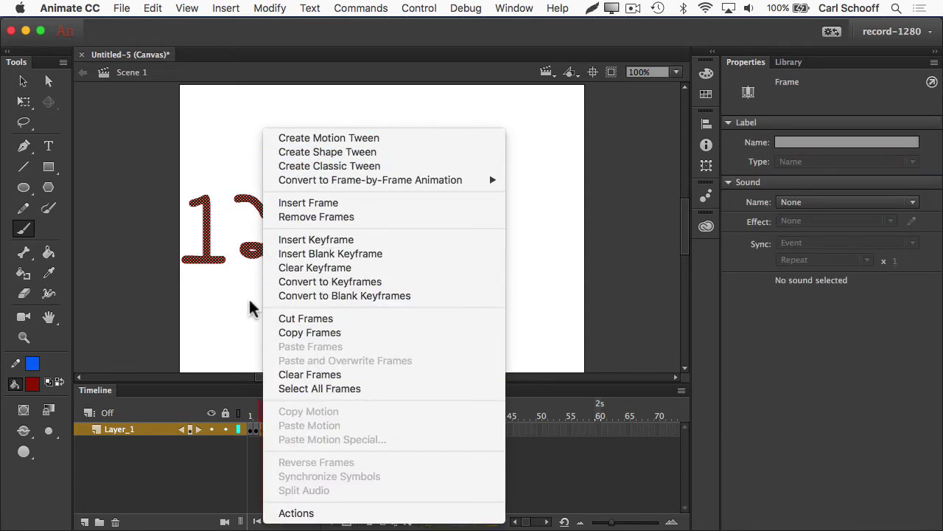
click(221, 315)
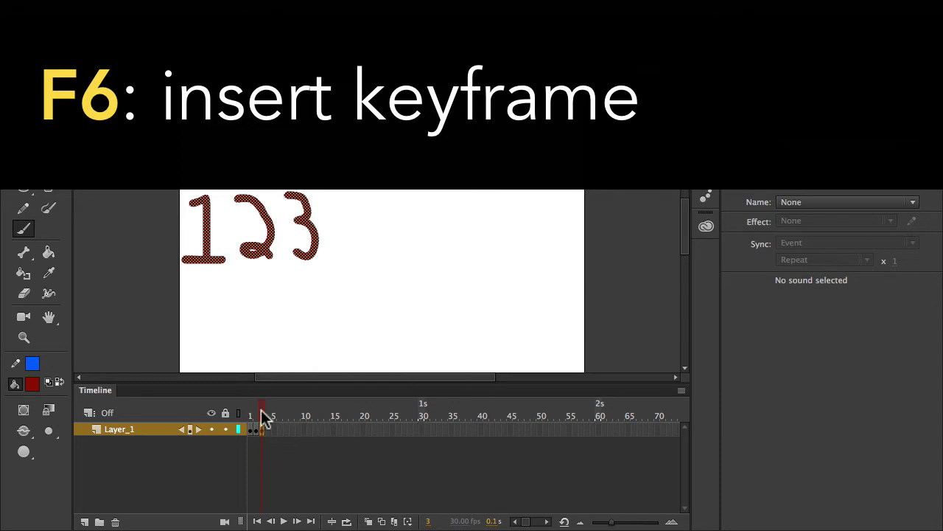
Add a keyframe at frame 4 with F6 and paint a 4 after the 123.
mouse_move(265, 418)
mouse_down()
mouse_move(248, 421)
mouse_move(264, 419)
mouse_up()
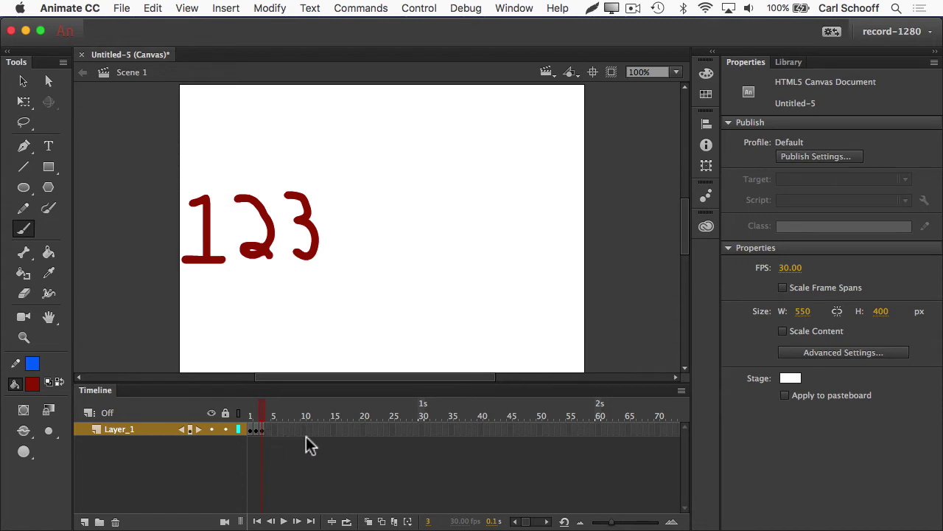
key(F6)
mouse_move(322, 193)
mouse_down()
mouse_move(338, 214)
mouse_move(341, 193)
mouse_move(339, 258)
mouse_up()
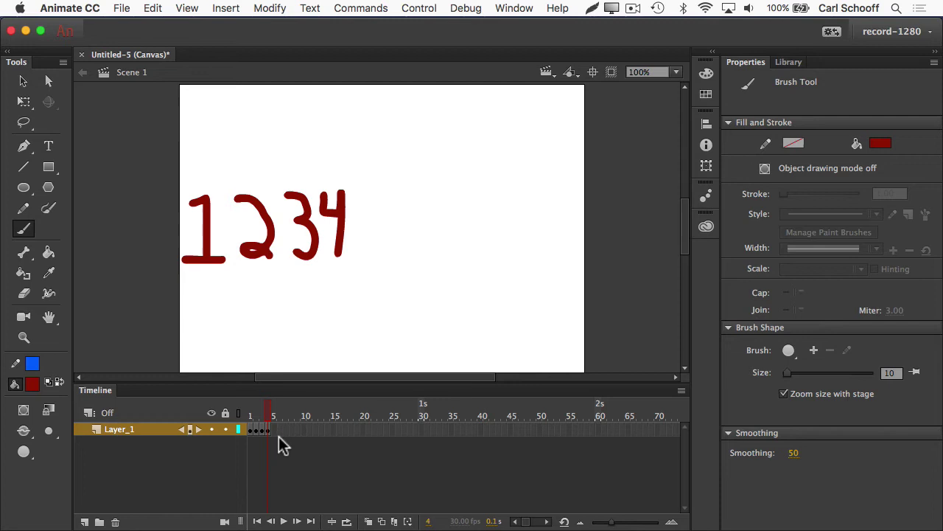
Add a keyframe at frame 5, paint a 5 after the 4, and review from frame 1.
key(F6)
mouse_move(411, 192)
mouse_down()
mouse_move(371, 192)
mouse_move(367, 221)
mouse_move(393, 248)
mouse_move(346, 265)
mouse_up()
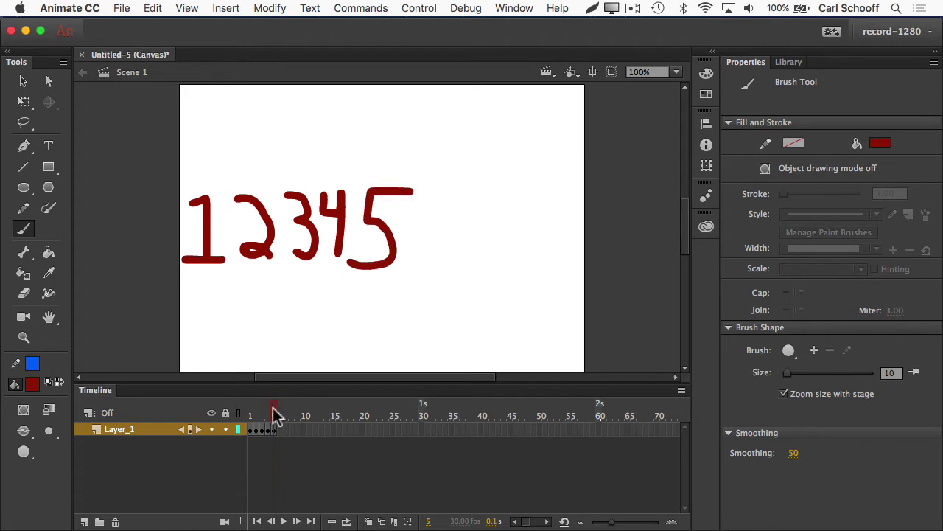
mouse_move(274, 415)
mouse_down()
mouse_move(254, 415)
mouse_move(273, 414)
mouse_up()
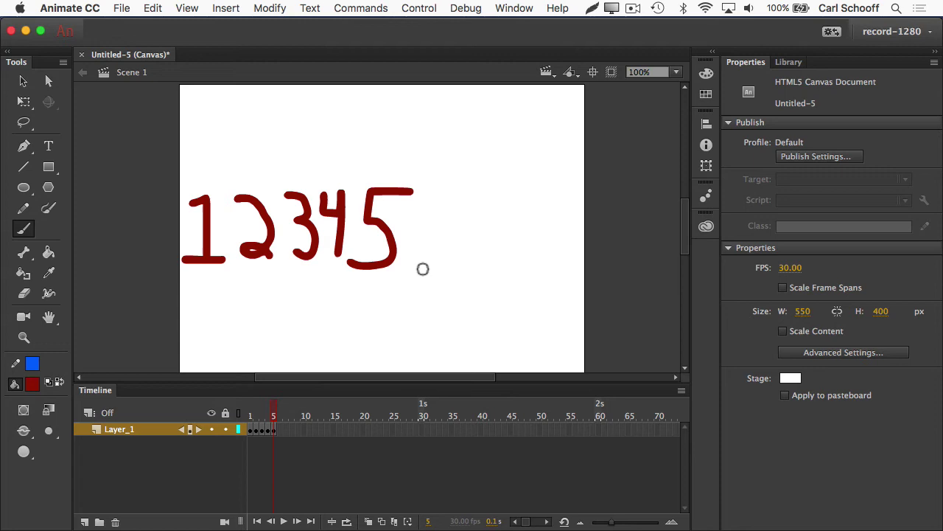
click(273, 430)
click(269, 430)
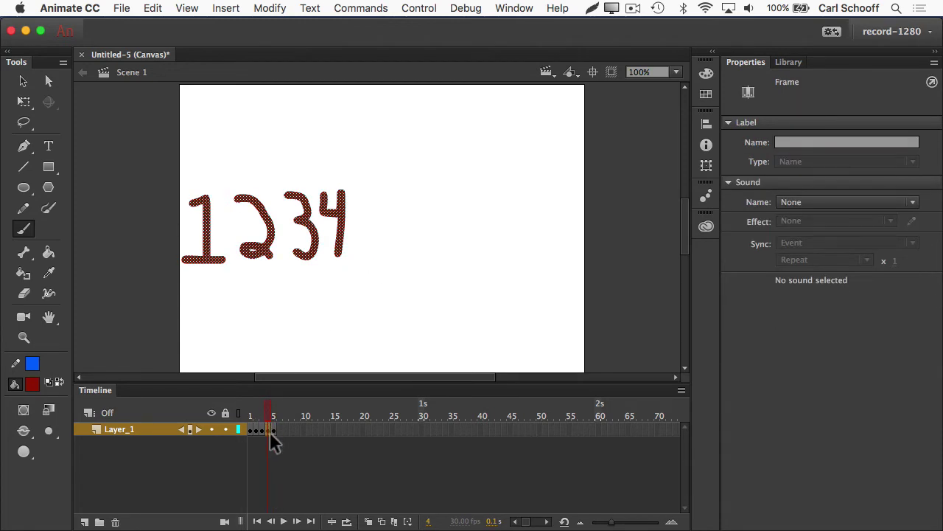
drag(268, 413, 231, 414)
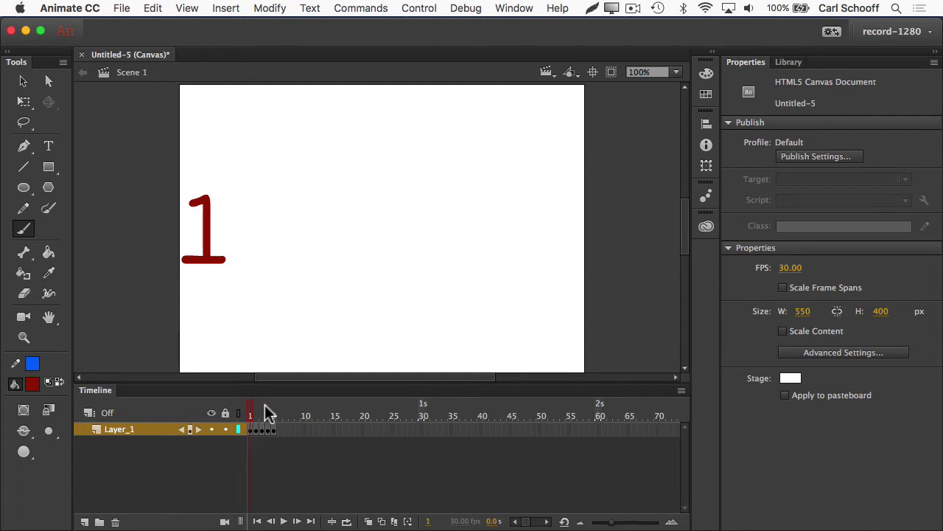
click(282, 521)
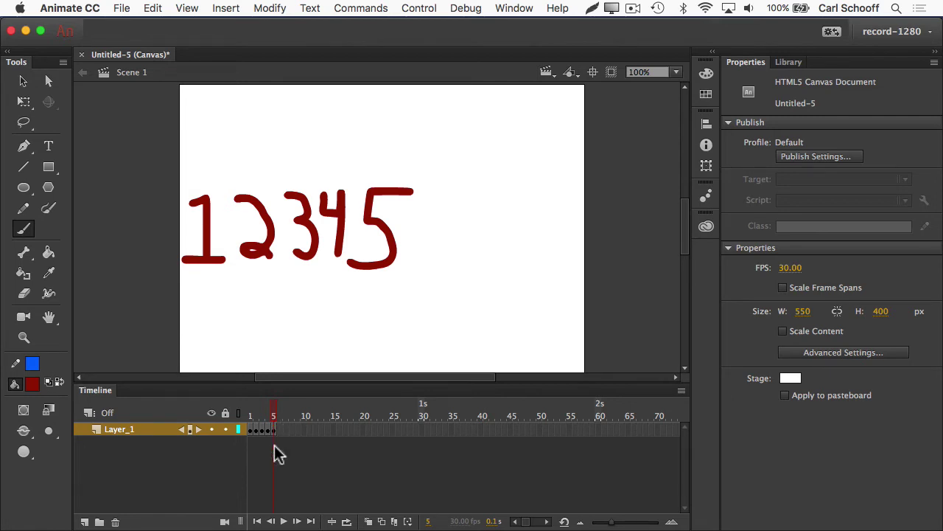
mouse_move(270, 406)
mouse_down()
mouse_move(255, 406)
mouse_move(275, 406)
mouse_up()
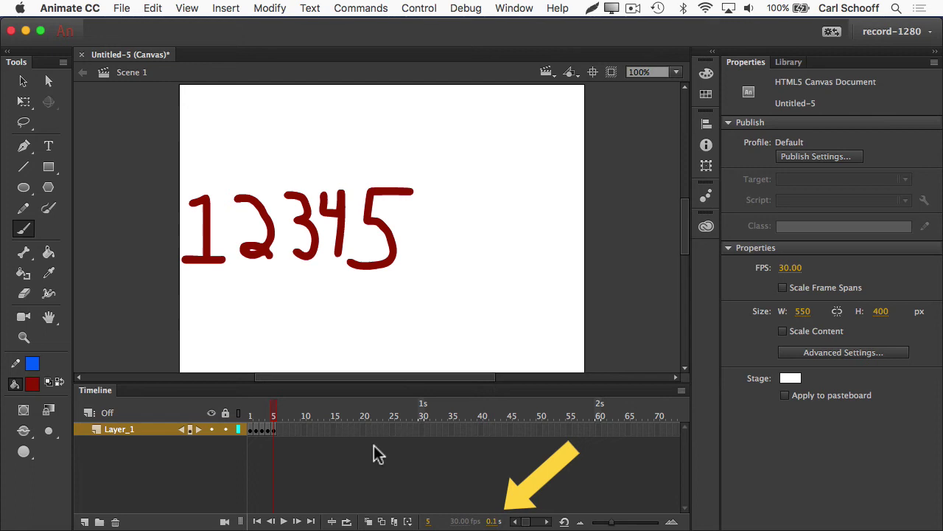
click(251, 413)
mouse_move(251, 412)
mouse_down()
mouse_move(277, 411)
mouse_move(238, 411)
mouse_up()
key(Return)
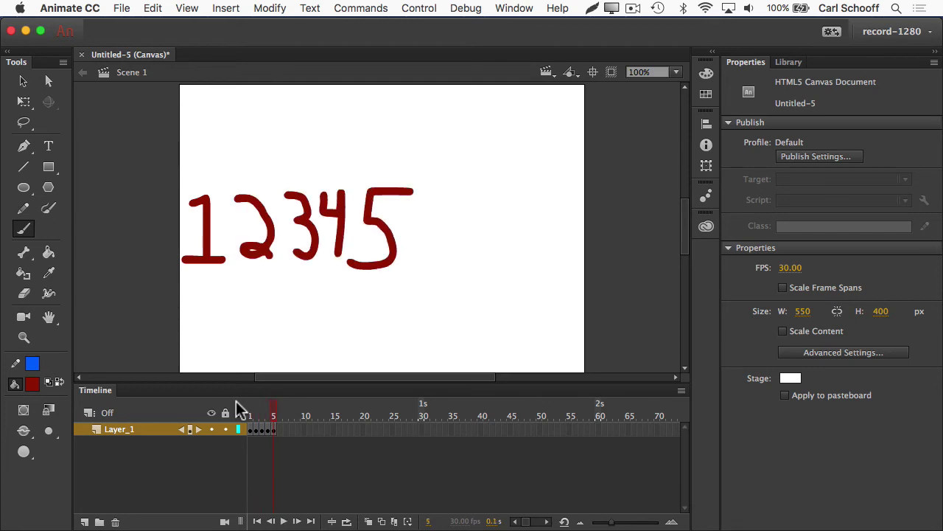
mouse_move(273, 411)
mouse_down()
mouse_move(248, 410)
mouse_move(286, 415)
mouse_up()
Insert three frames after the first keyframe so the 1 holds longer.
drag(273, 416, 254, 416)
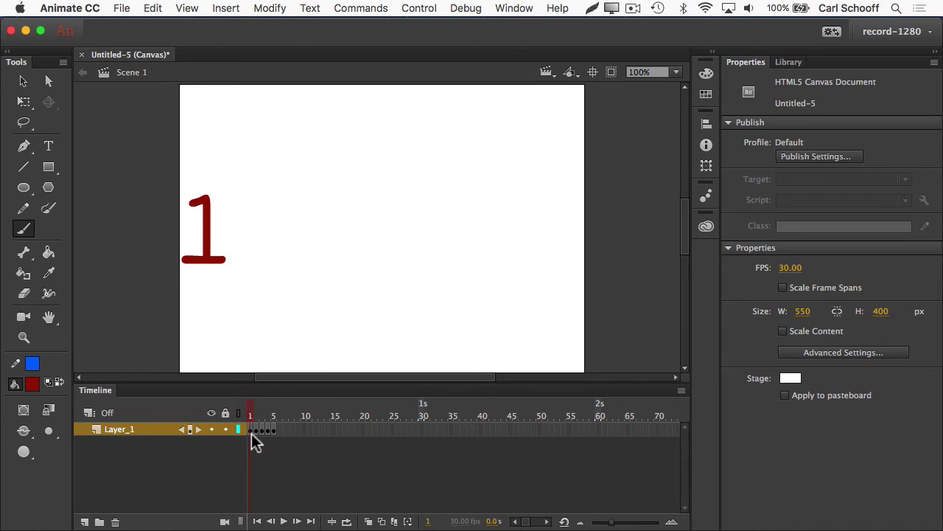
right_click(251, 430)
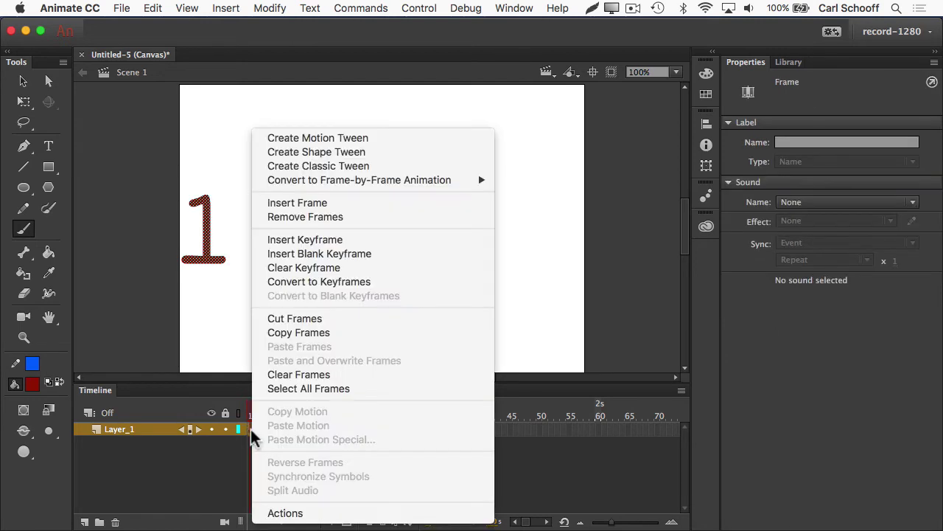
click(328, 208)
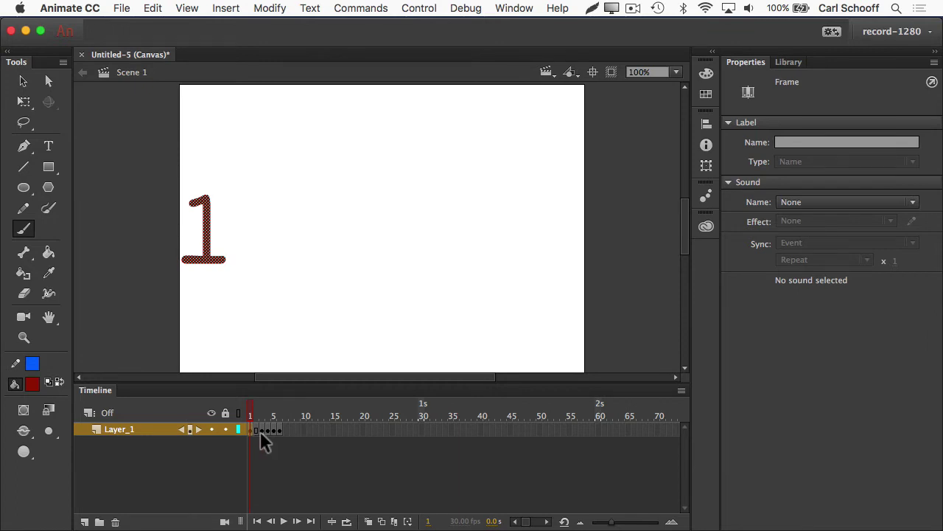
right_click(250, 429)
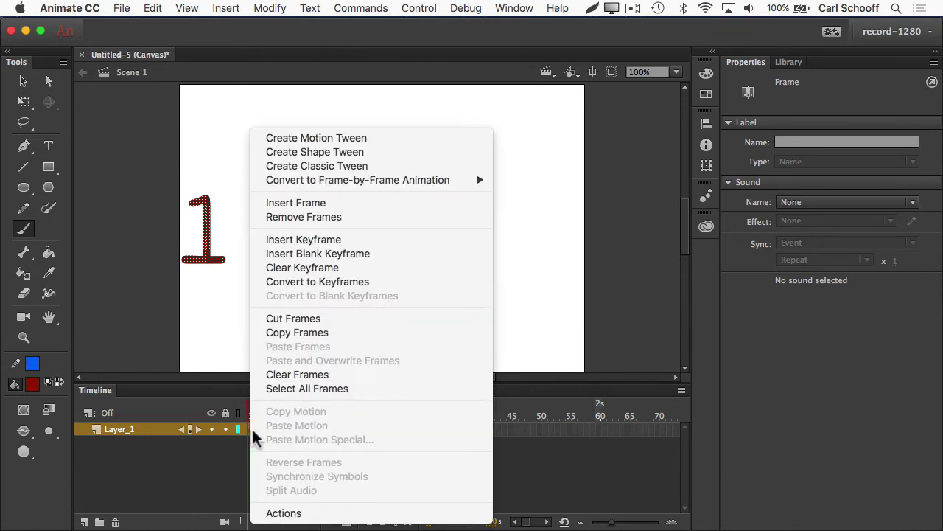
click(310, 210)
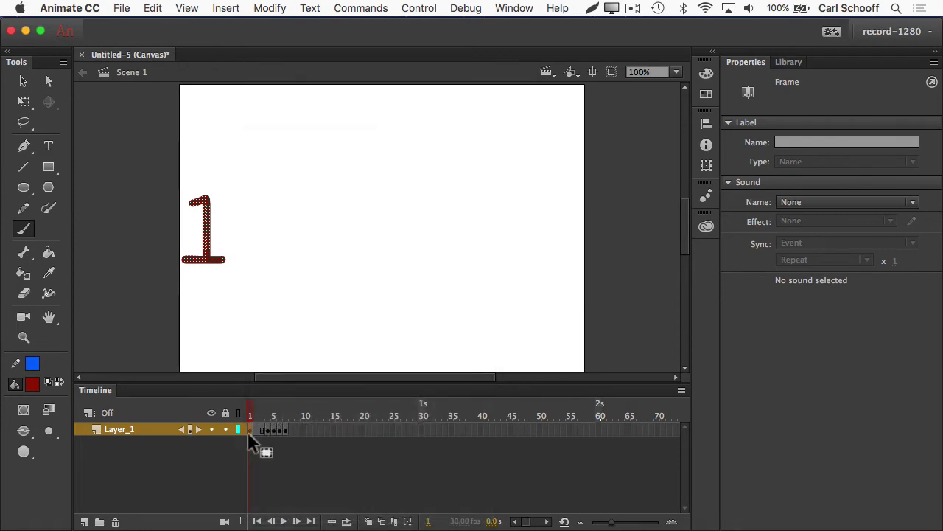
right_click(251, 429)
click(314, 210)
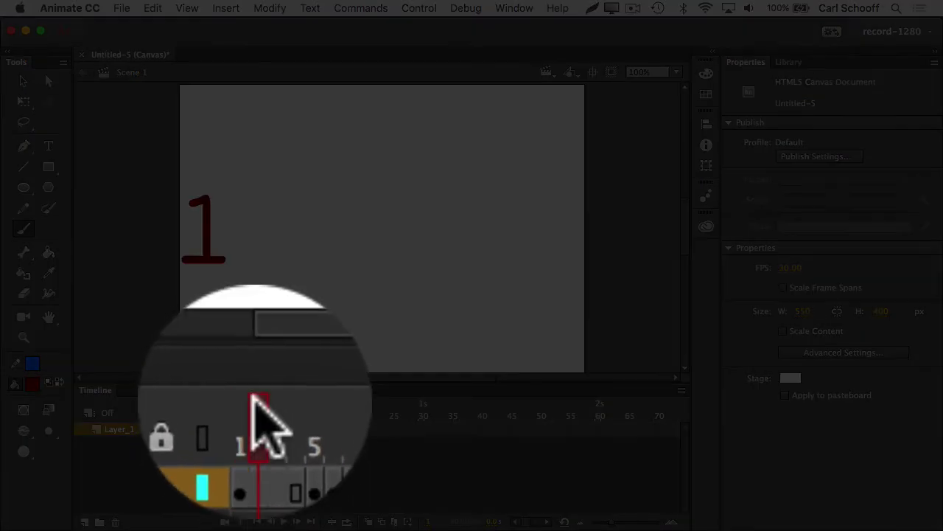
Scrub frames 1–4 to confirm the 1 now holds before the next keyframe.
click(265, 415)
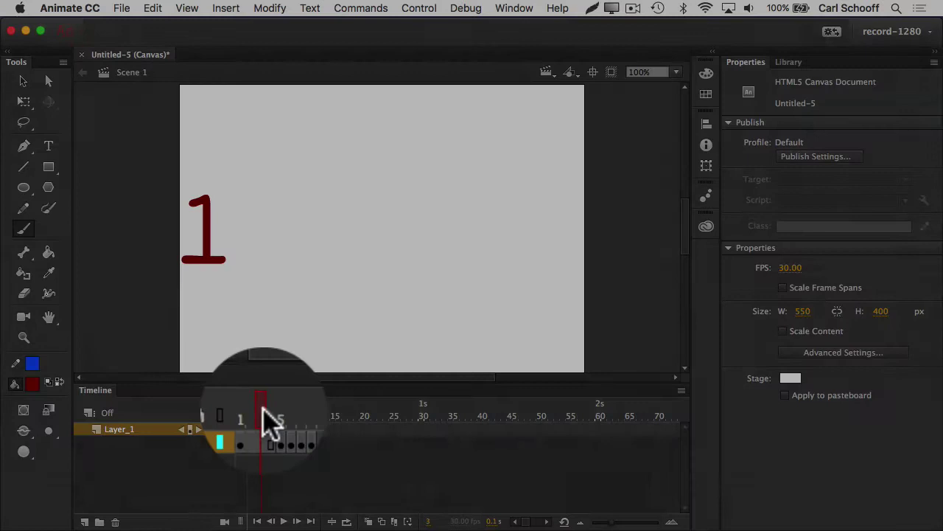
click(255, 415)
mouse_move(255, 415)
mouse_down()
mouse_move(270, 415)
mouse_move(256, 417)
mouse_up()
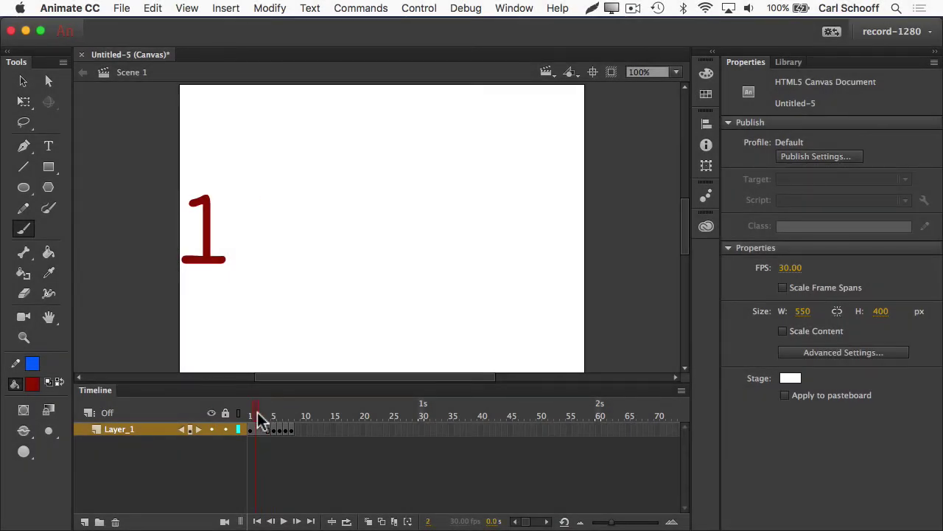
click(251, 415)
drag(247, 411, 263, 414)
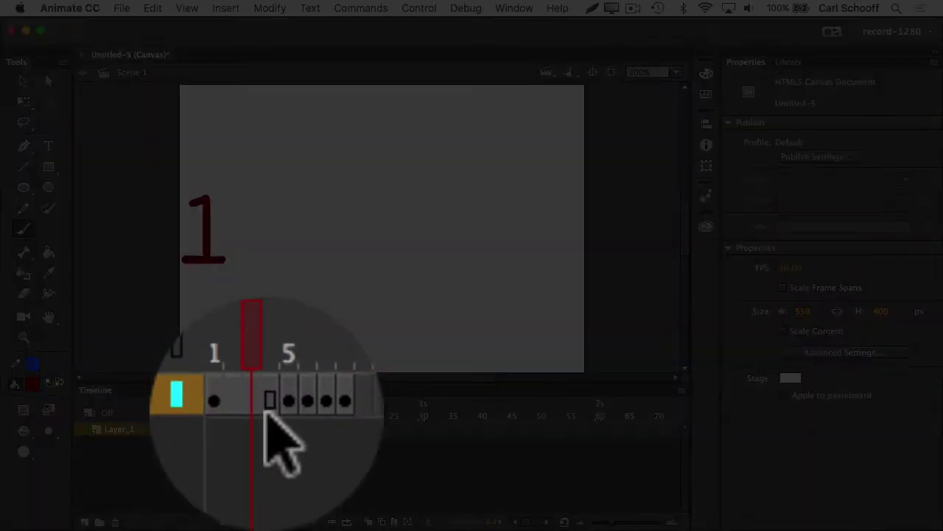
drag(264, 415, 274, 417)
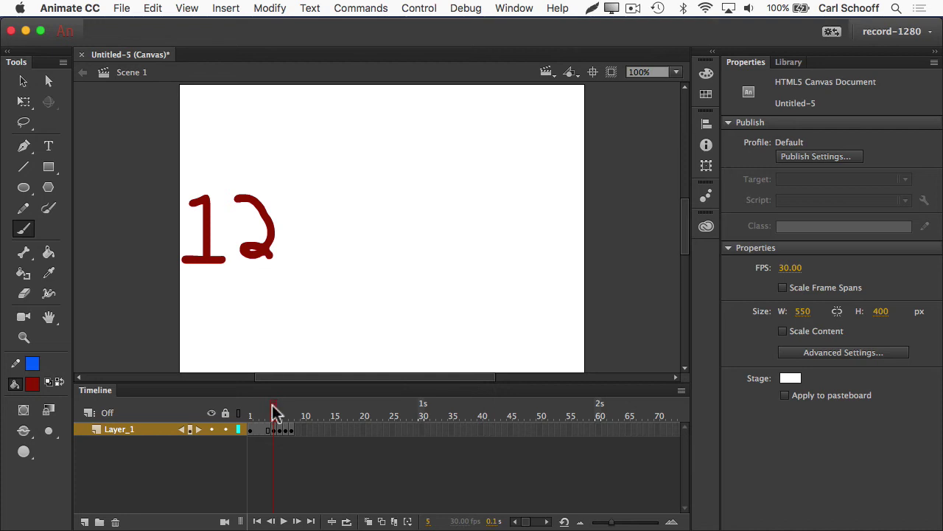
drag(274, 413, 253, 418)
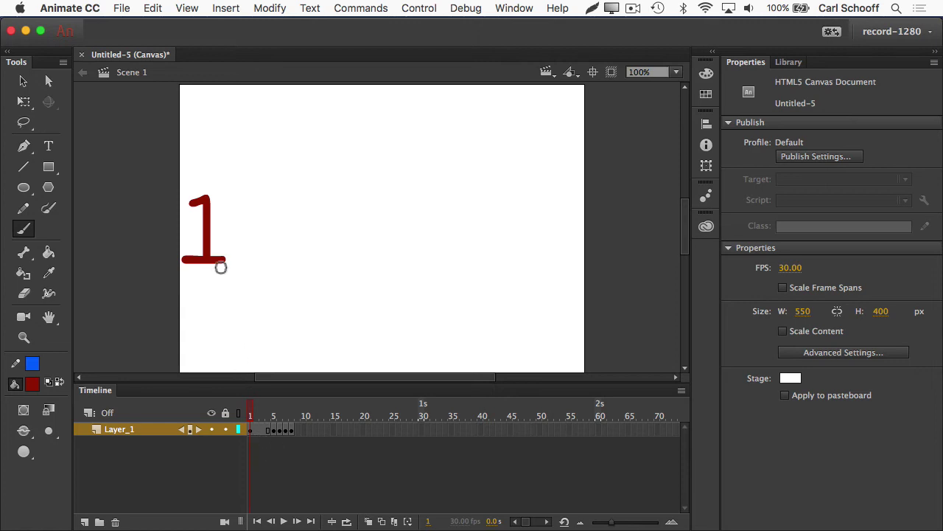
Insert frames after the 12 keyframe so it holds for four frames.
click(270, 430)
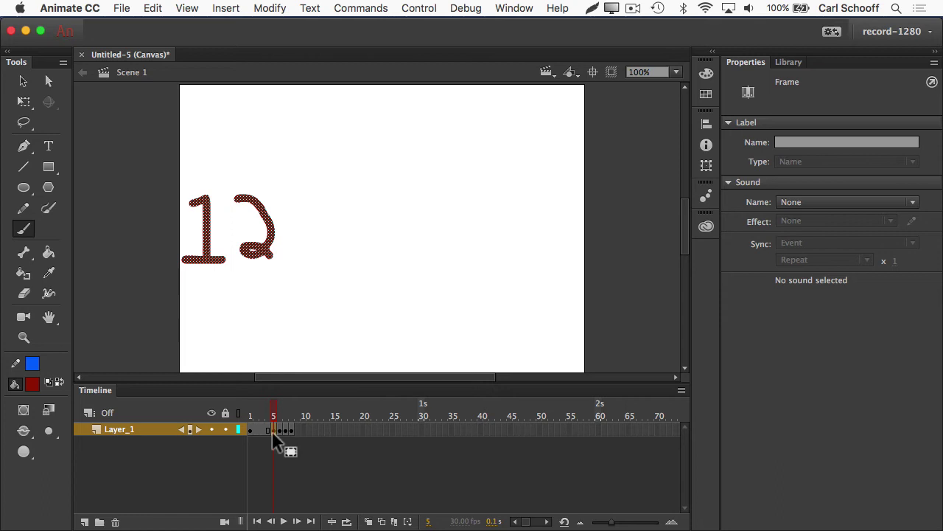
right_click(272, 427)
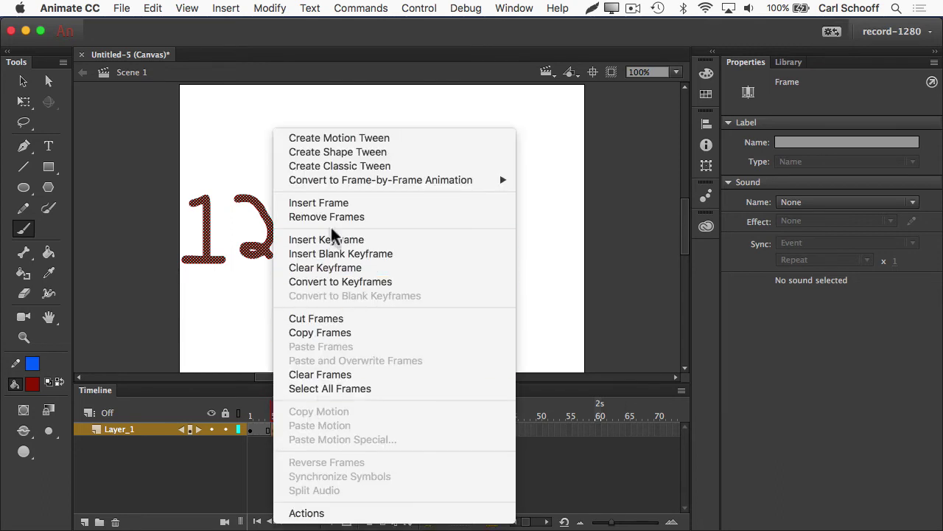
click(332, 207)
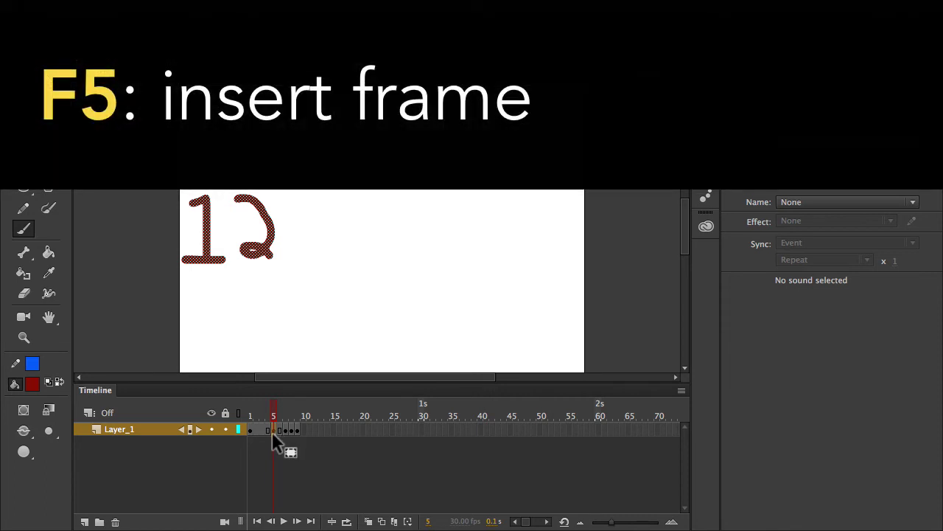
key(F5)
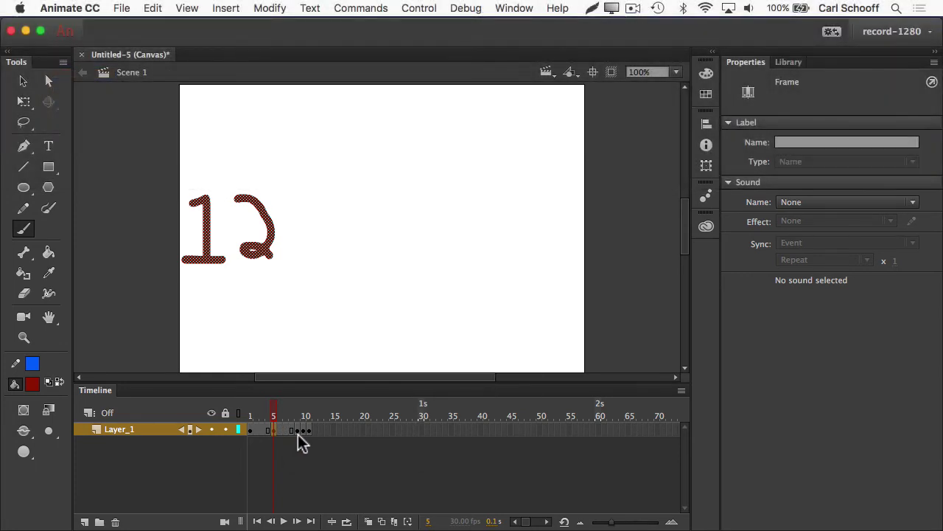
Add frames after the 3, 4 and 5 keyframes, placing keys at 9, 13 and 17.
click(297, 429)
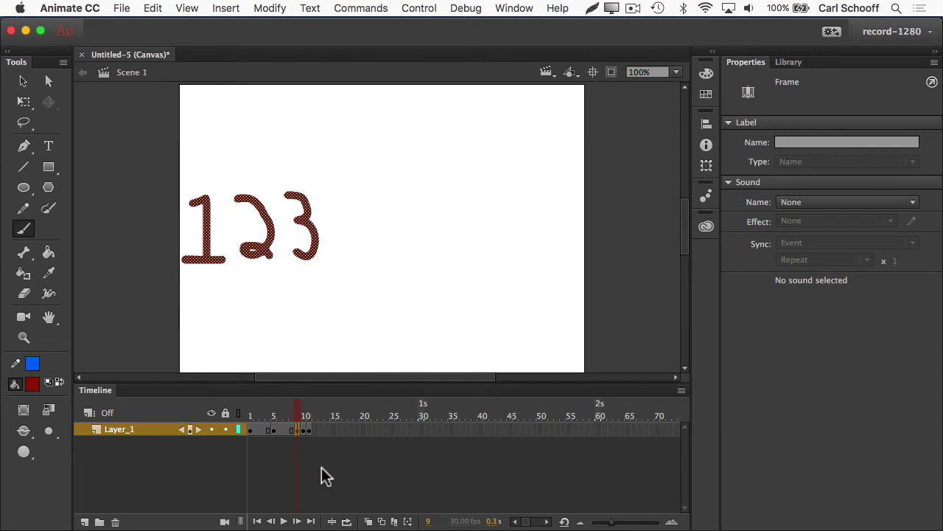
key(F5)
key(F5)
key(F5)
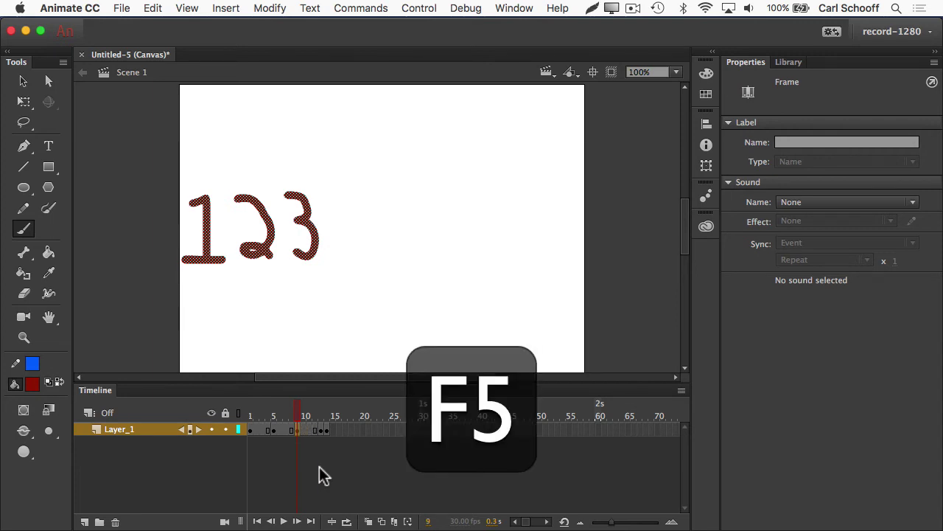
click(321, 429)
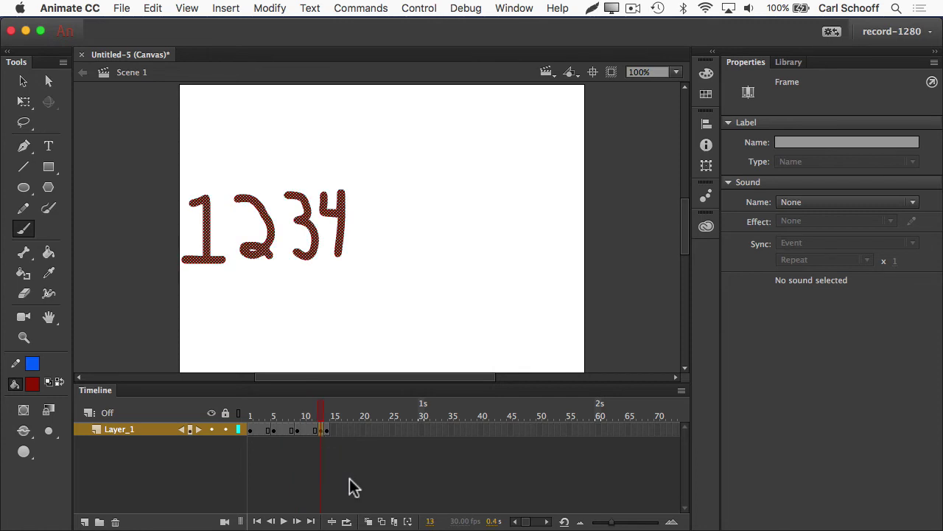
key(F5)
key(F5)
key(F5)
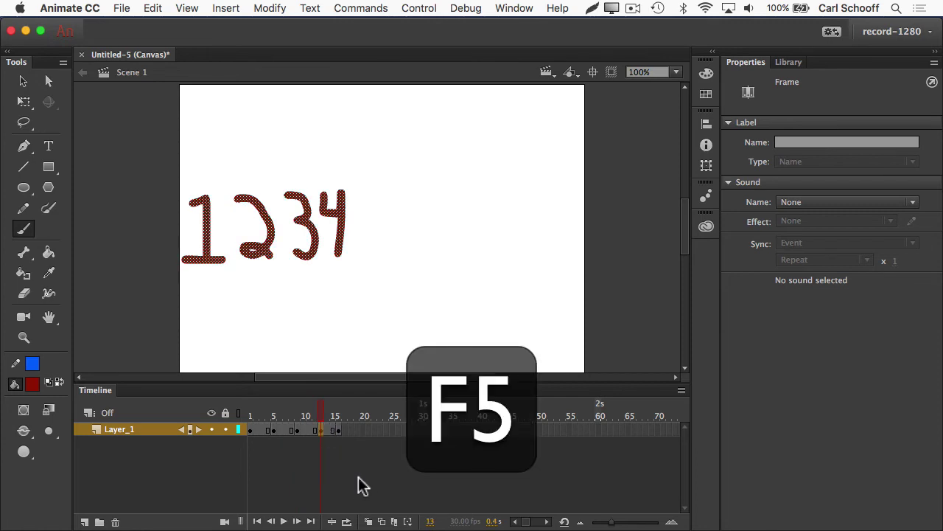
click(345, 429)
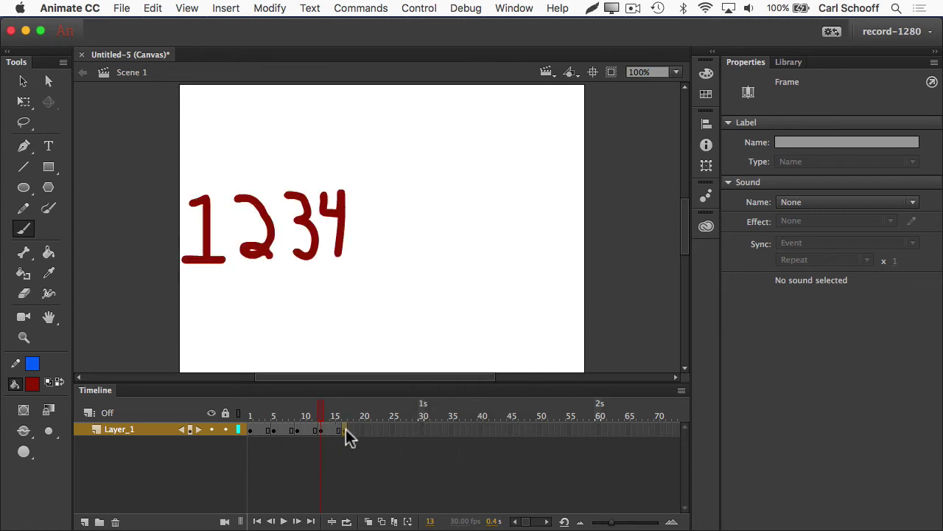
key(F5)
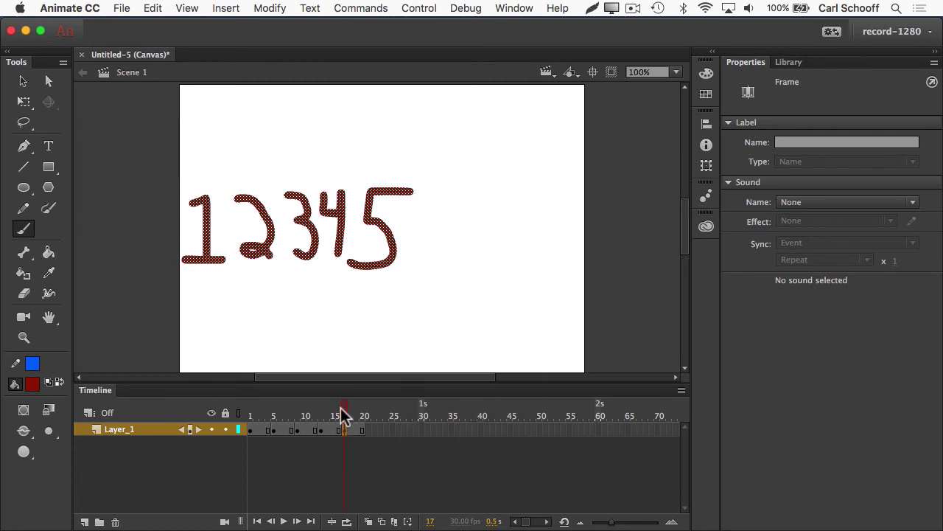
drag(341, 408, 237, 410)
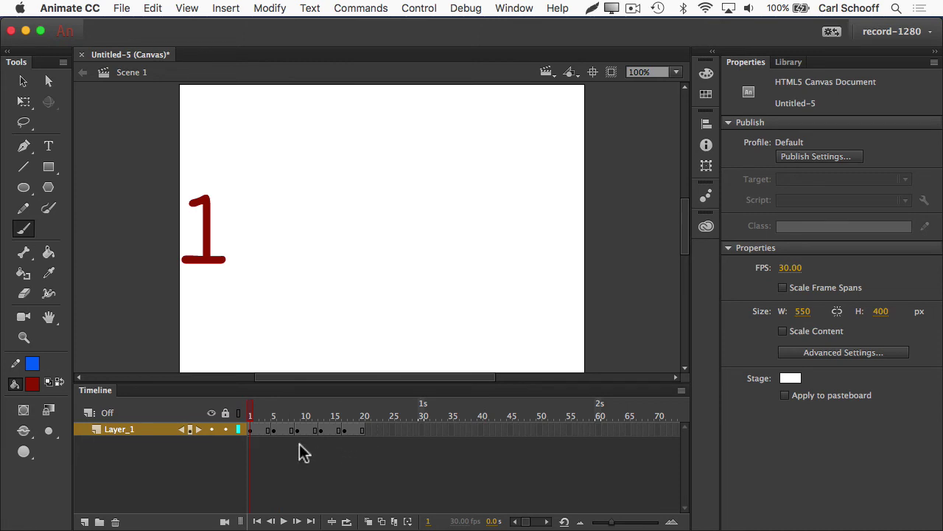
Play the 20-frame count-up from frame 1 five times with Return.
key(Return)
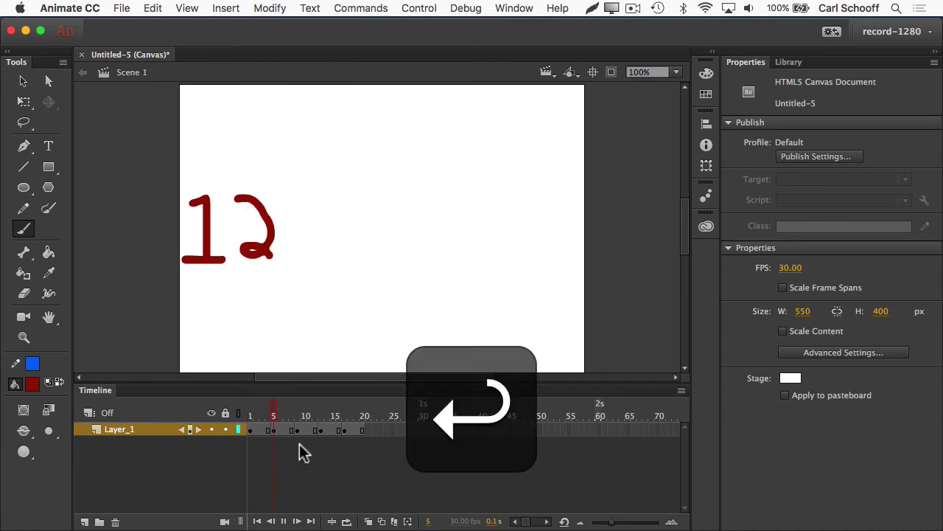
key(Return)
key(Return)
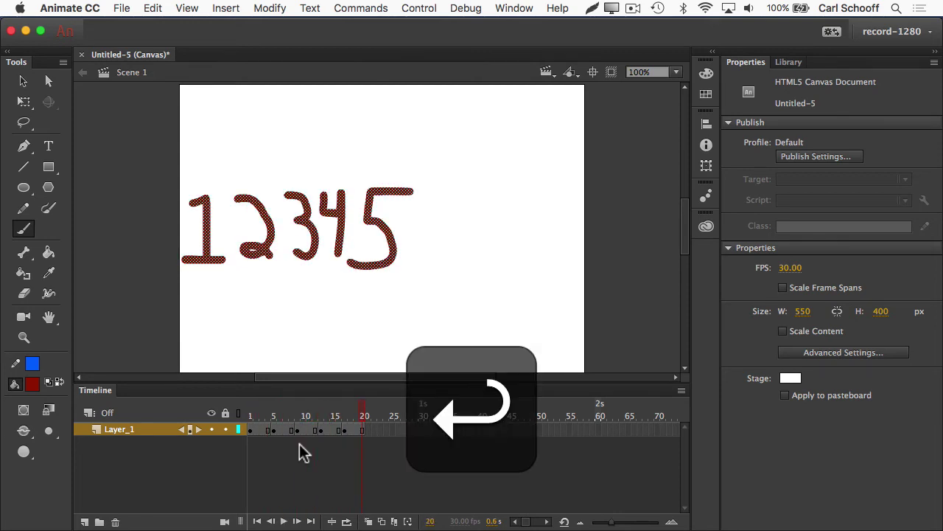
key(Return)
key(Return)
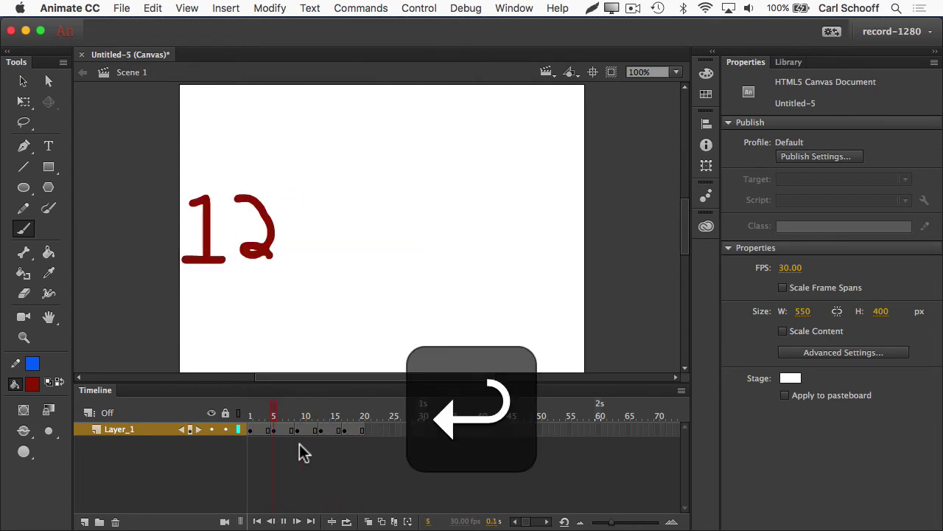
key(Return)
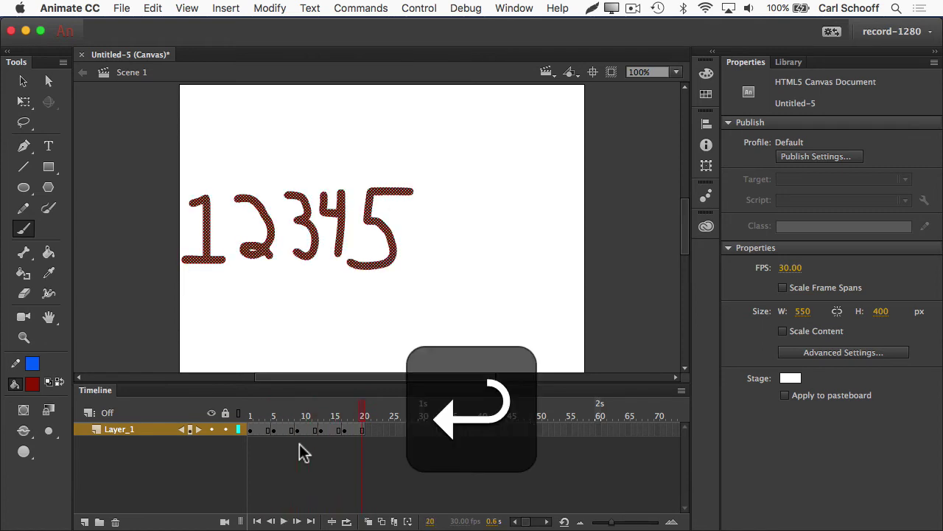
key(Return)
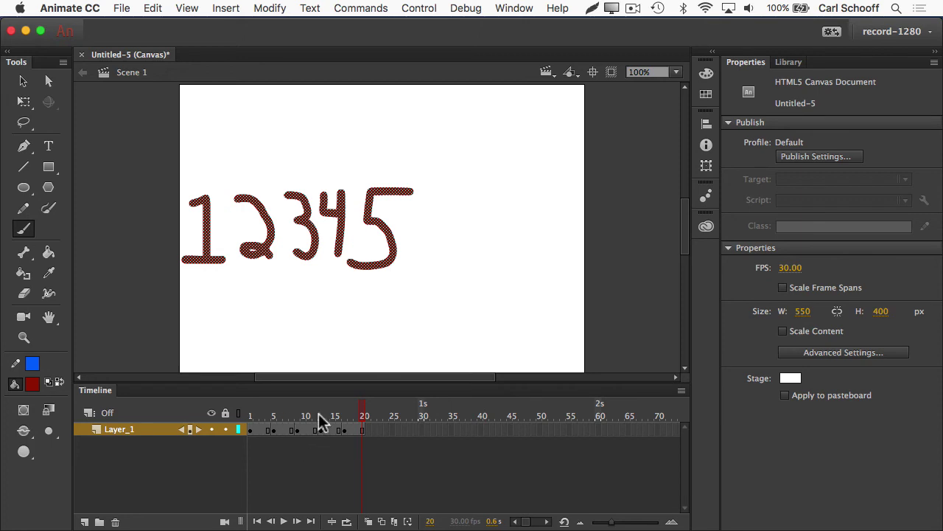
Add frames with F5 after each drawing so keys fall at 1, 8, 15, 22 and 29.
click(262, 414)
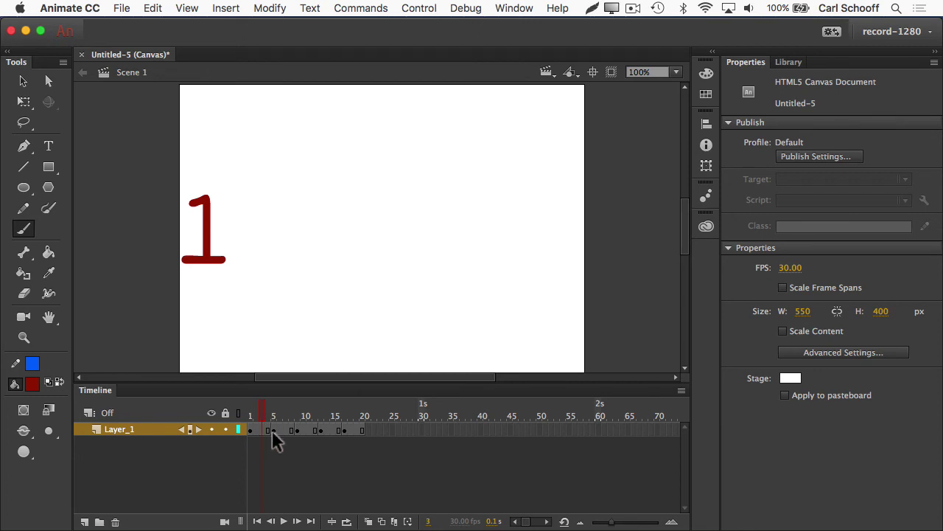
key(F5)
key(F5)
key(F5)
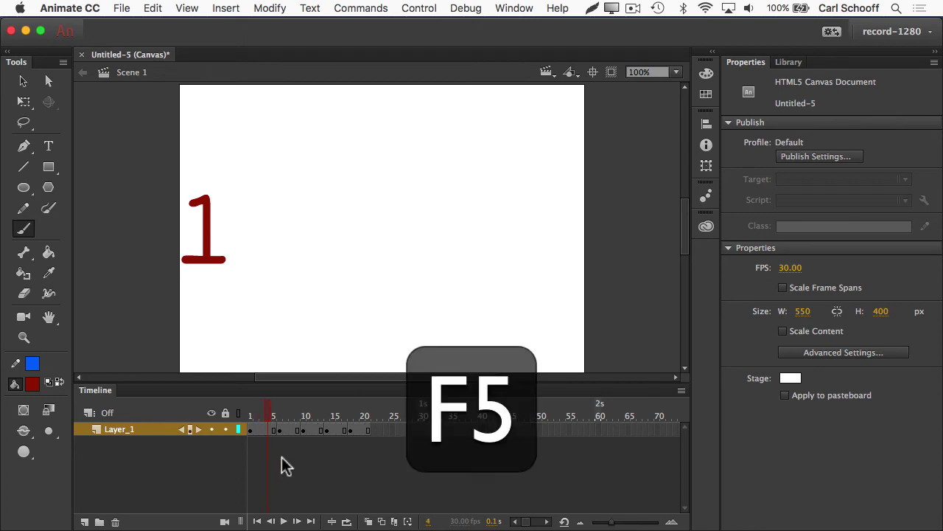
click(305, 428)
key(F5)
key(F5)
key(F5)
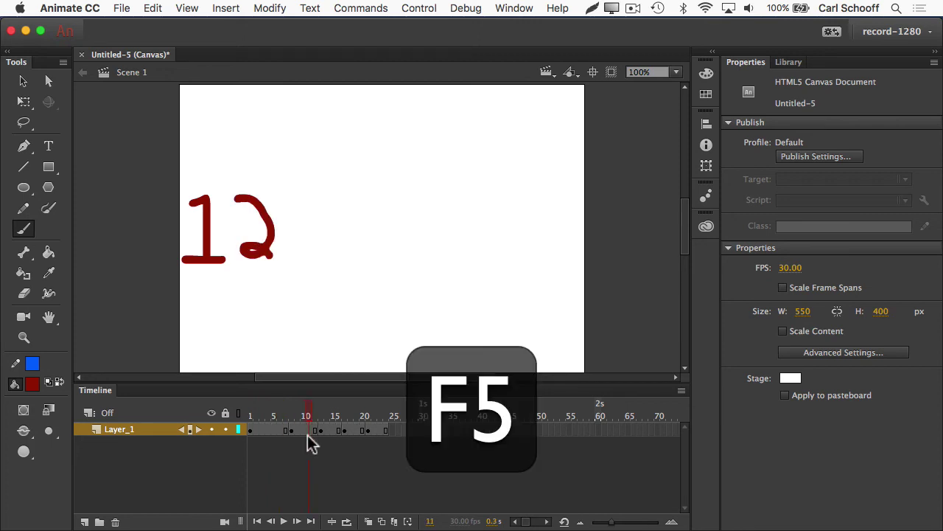
click(345, 414)
key(F5)
key(F5)
key(F5)
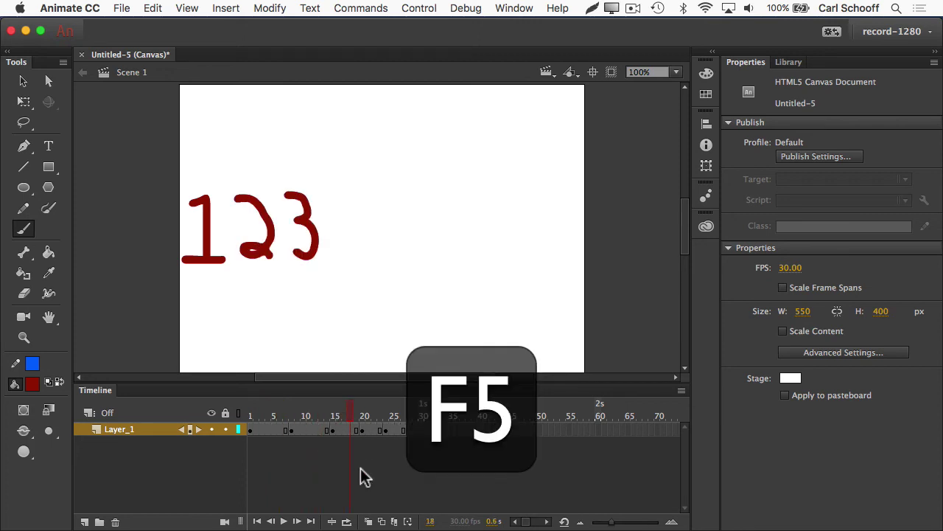
click(385, 417)
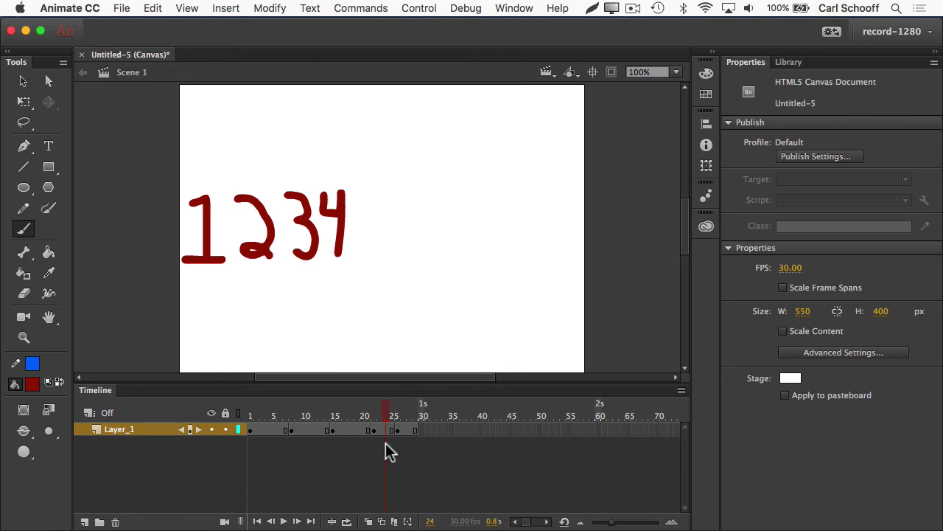
key(F5)
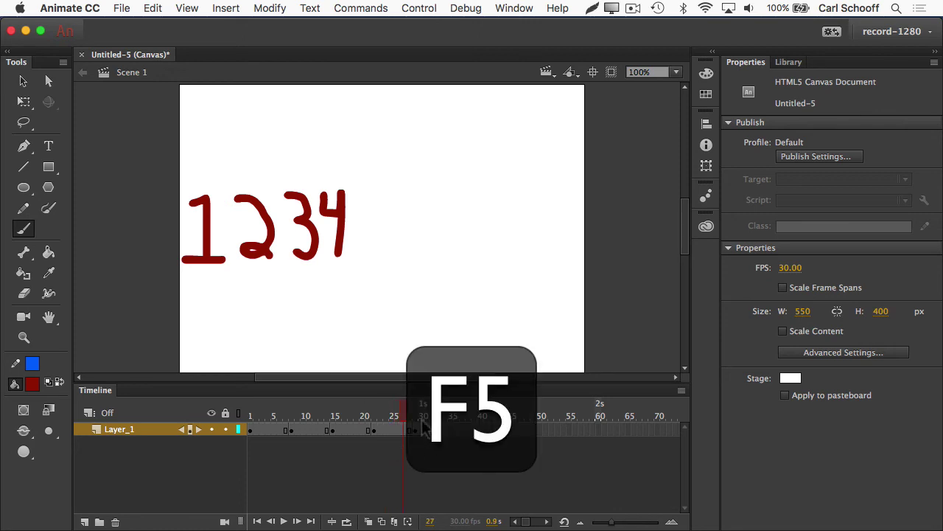
click(424, 441)
key(F5)
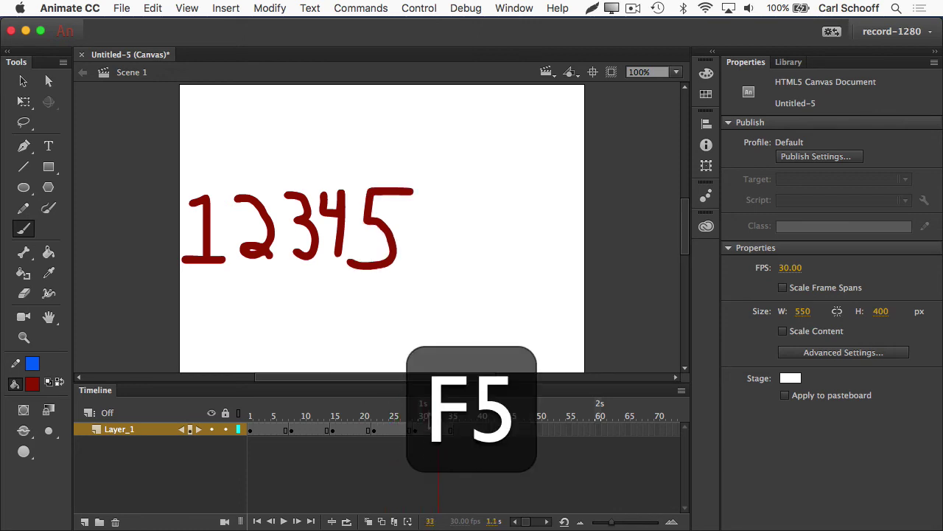
click(415, 415)
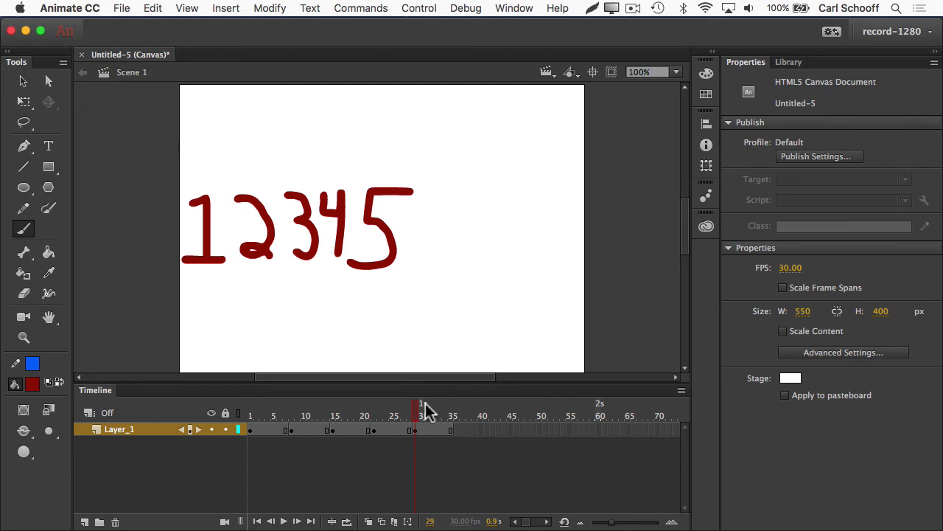
Play the 35-frame count-up from the start twice to check its timing.
mouse_move(417, 411)
mouse_down()
mouse_move(452, 413)
mouse_move(238, 411)
mouse_up()
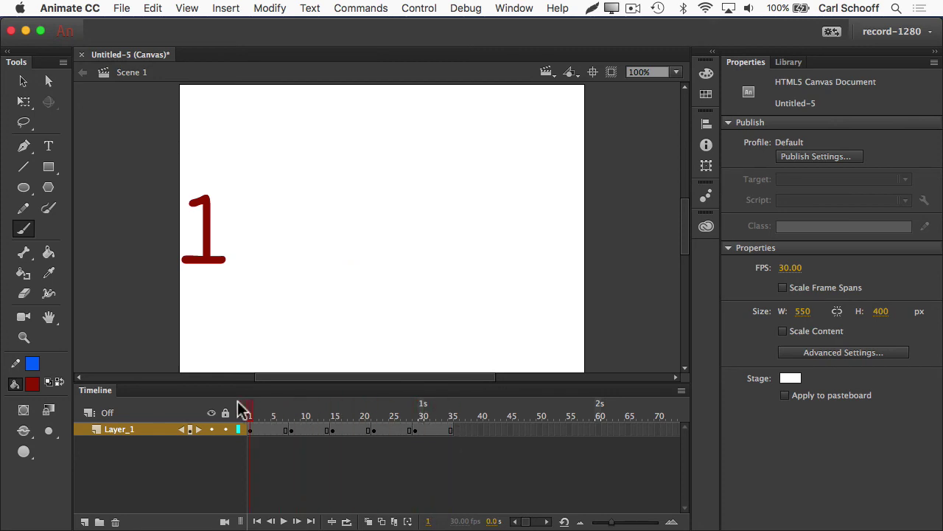
key(Return)
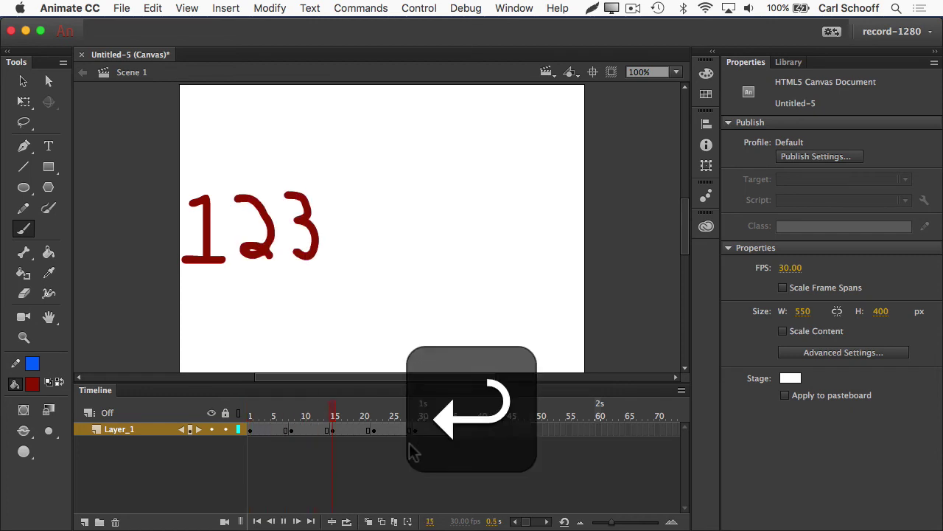
key(Return)
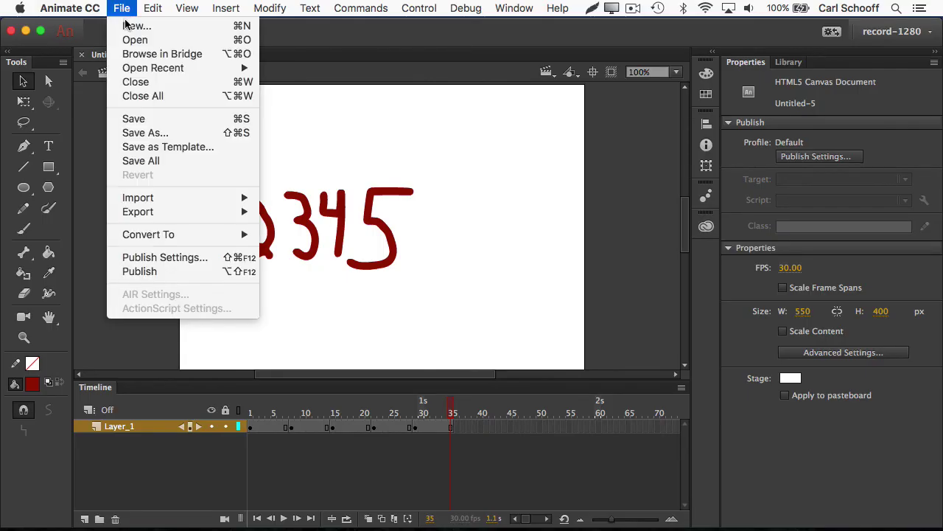
Start a new HTML5 Canvas document and brush-paint a red 1 on the stage.
click(131, 25)
click(775, 416)
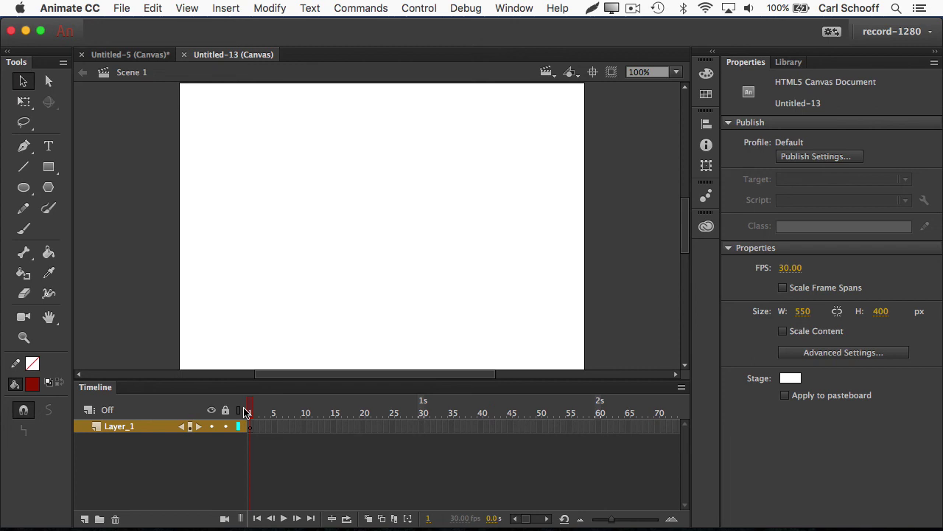
click(23, 229)
mouse_move(206, 179)
mouse_down()
mouse_move(210, 245)
mouse_move(228, 244)
mouse_up()
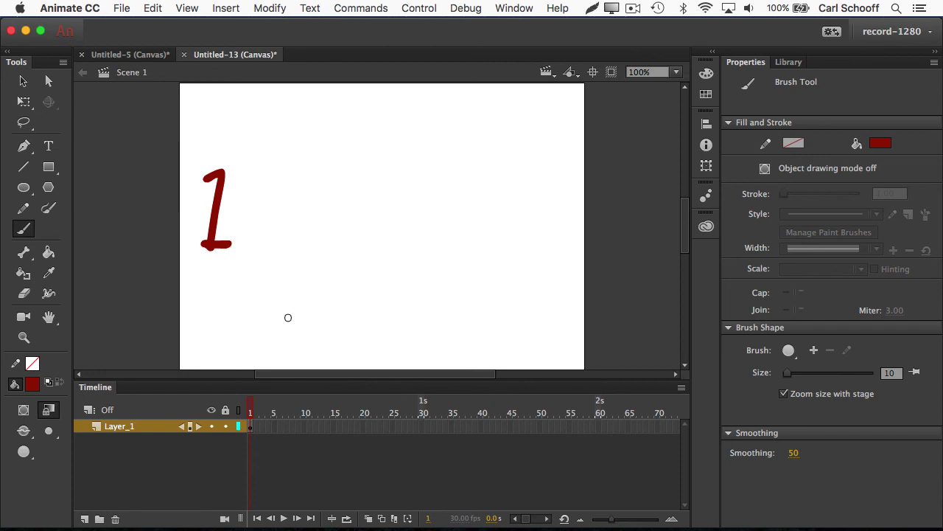
Paint a 2 and then a 3 beside the 1, each on its own new keyframe.
key(F6)
mouse_move(244, 176)
mouse_down()
mouse_move(260, 183)
mouse_move(240, 245)
mouse_move(284, 252)
mouse_up()
key(F6)
mouse_move(295, 189)
mouse_down()
mouse_move(316, 221)
mouse_move(336, 239)
mouse_move(284, 252)
mouse_up()
Paint a two-stroke 4 and then a 5 on new keyframes, and scrub to preview.
key(F6)
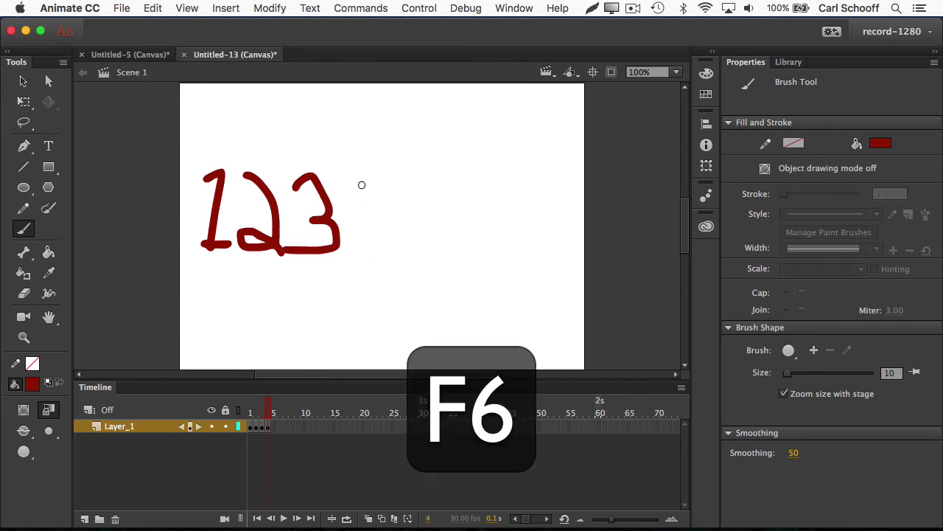
mouse_move(352, 177)
mouse_down()
mouse_move(353, 210)
mouse_move(378, 207)
mouse_up()
drag(377, 172, 376, 260)
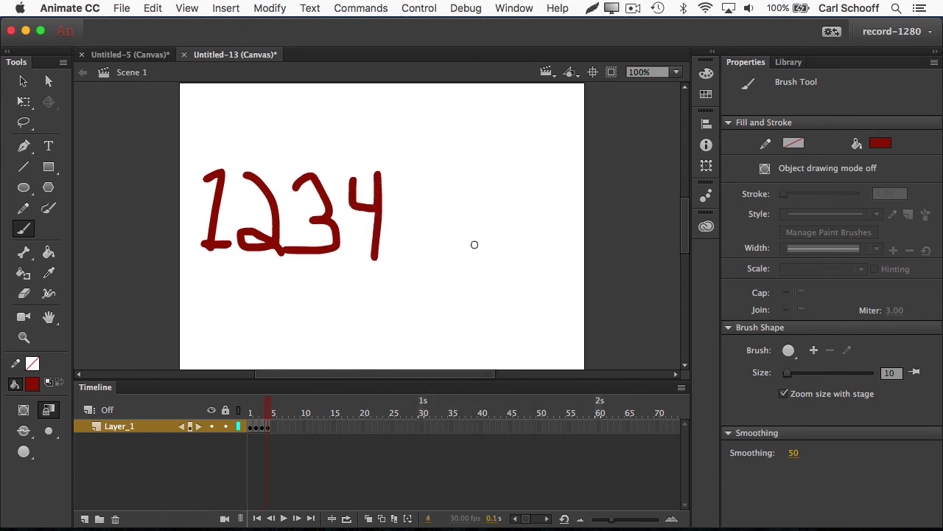
key(F6)
mouse_move(425, 185)
mouse_down()
mouse_move(390, 185)
mouse_move(428, 208)
mouse_move(407, 257)
mouse_up()
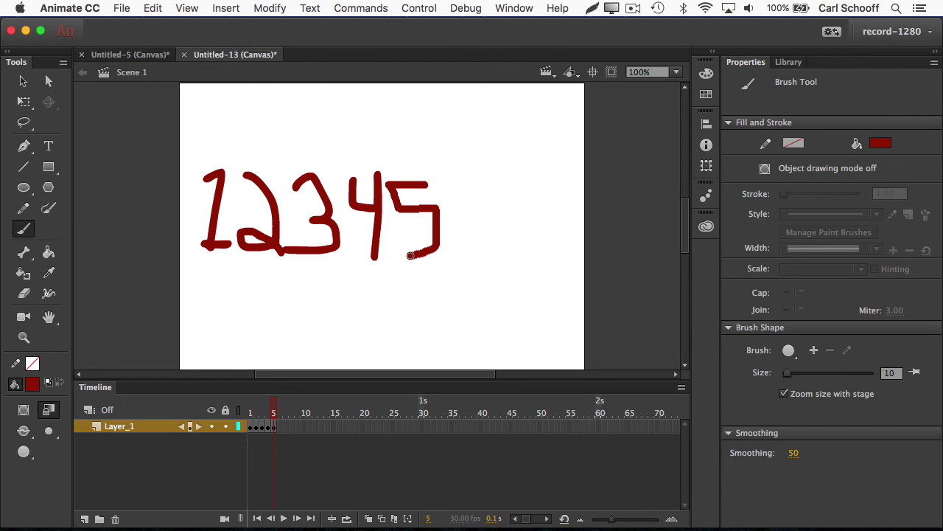
mouse_move(275, 413)
mouse_down()
mouse_move(239, 413)
mouse_move(307, 412)
mouse_up()
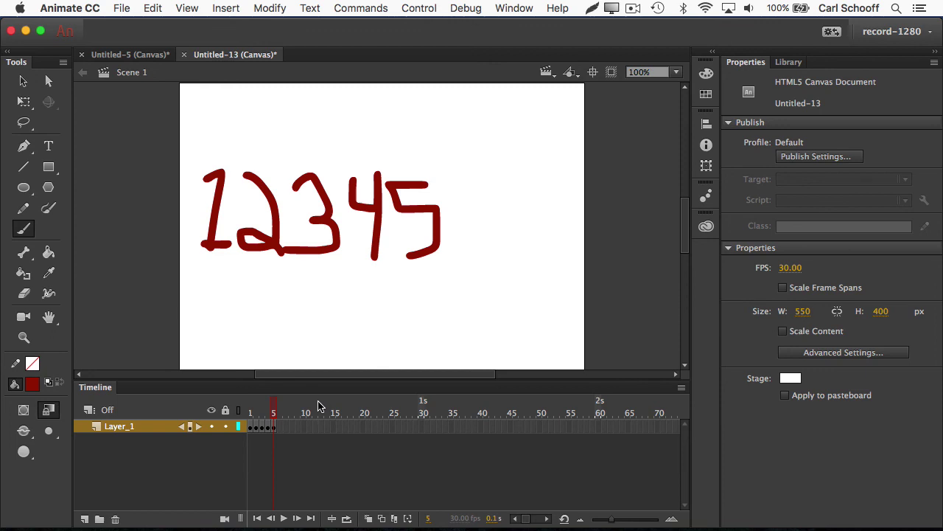
Insert held frames after the 1, 12, 123, 1234 and 12345 keyframes, extending to frame 30.
click(251, 410)
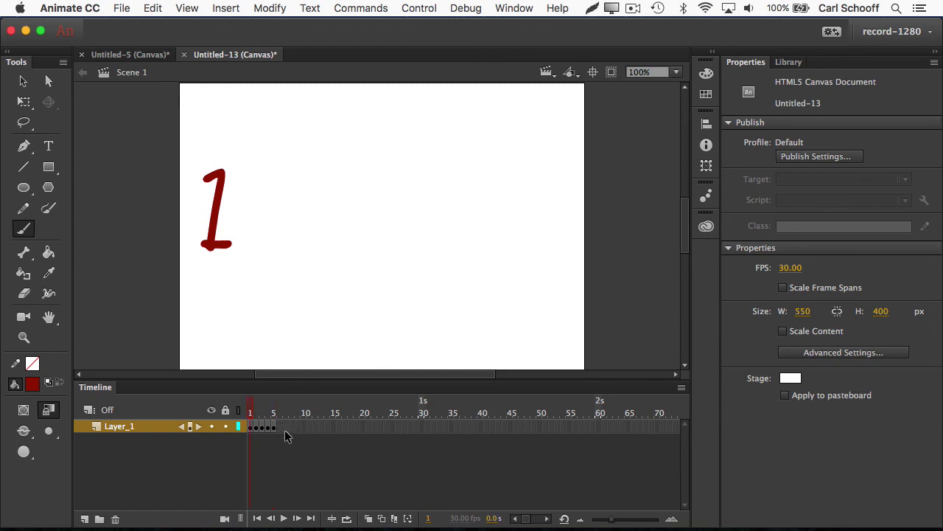
key(F5)
key(F5)
key(F5)
key(F5)
key(F5)
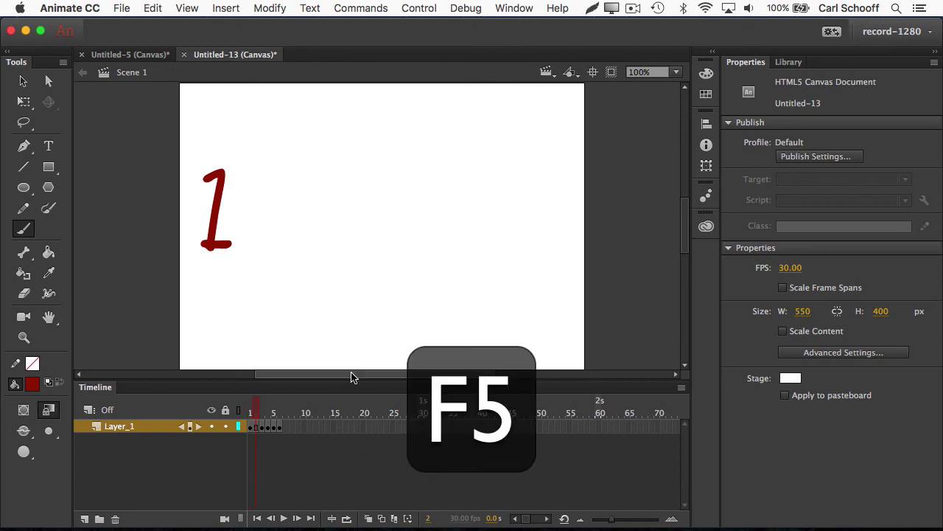
click(286, 409)
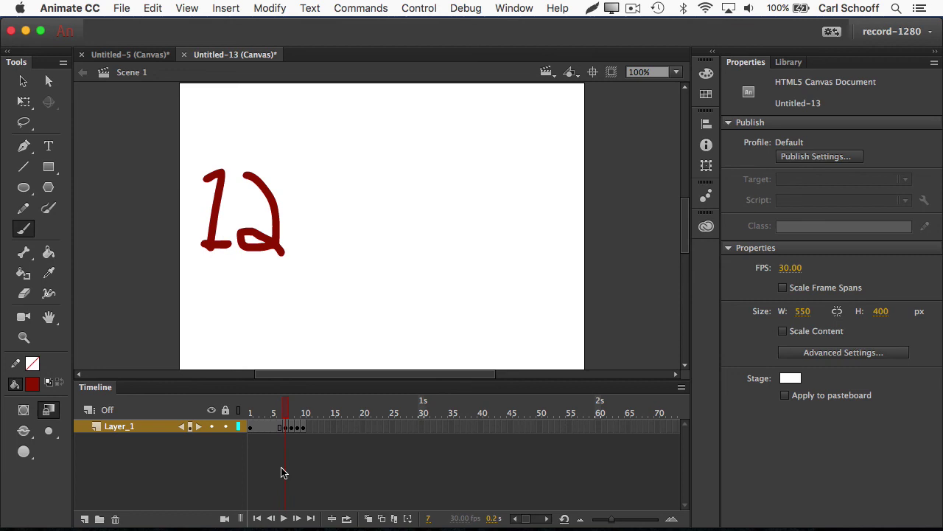
key(F5)
key(F5)
key(F5)
key(F5)
key(F5)
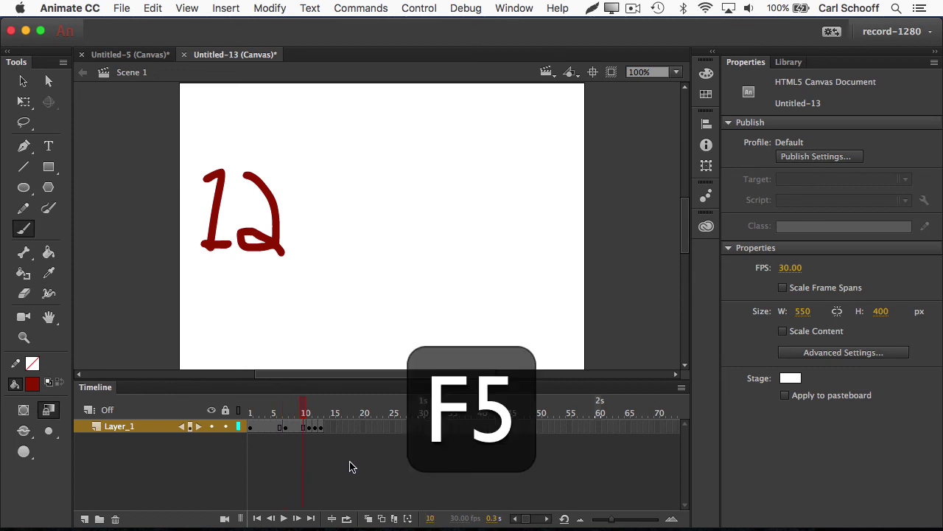
key(period)
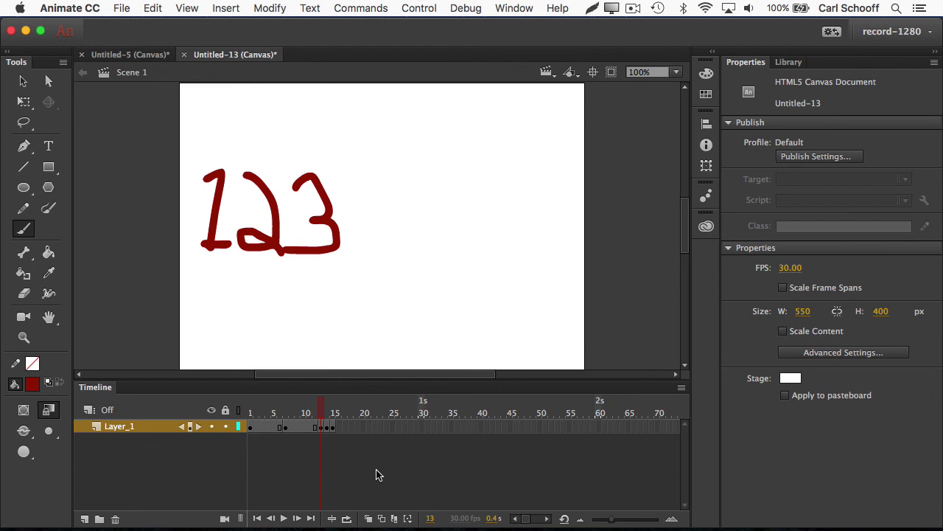
key(F5)
key(F5)
key(F5)
key(F5)
key(F5)
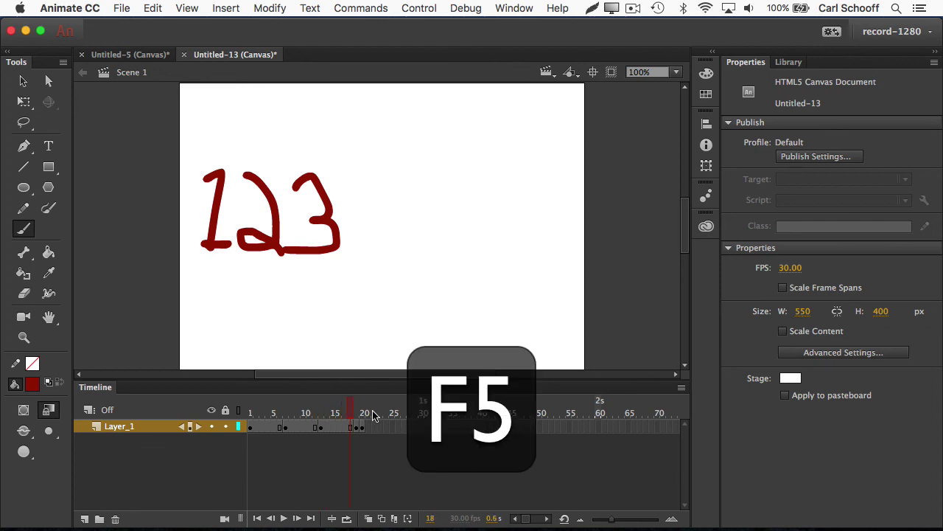
click(359, 411)
key(F5)
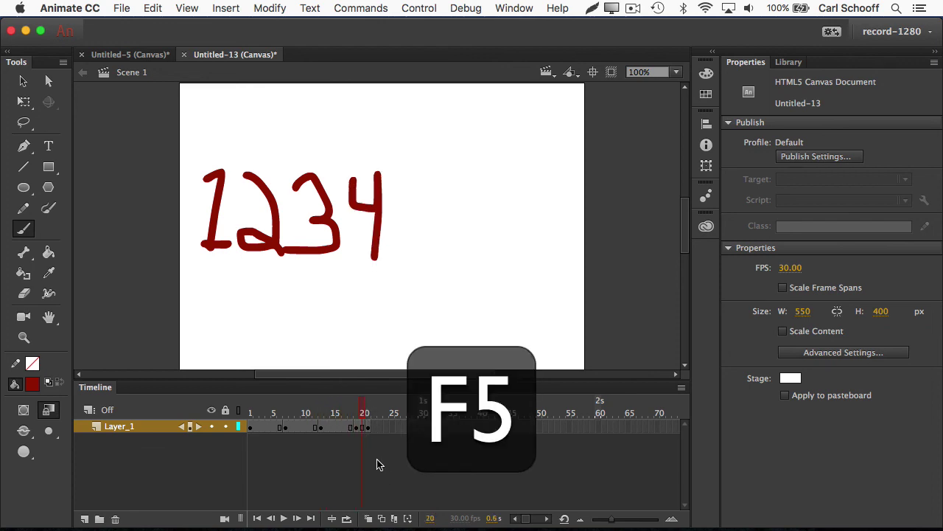
key(F5)
key(F5)
key(F5)
key(F5)
click(391, 410)
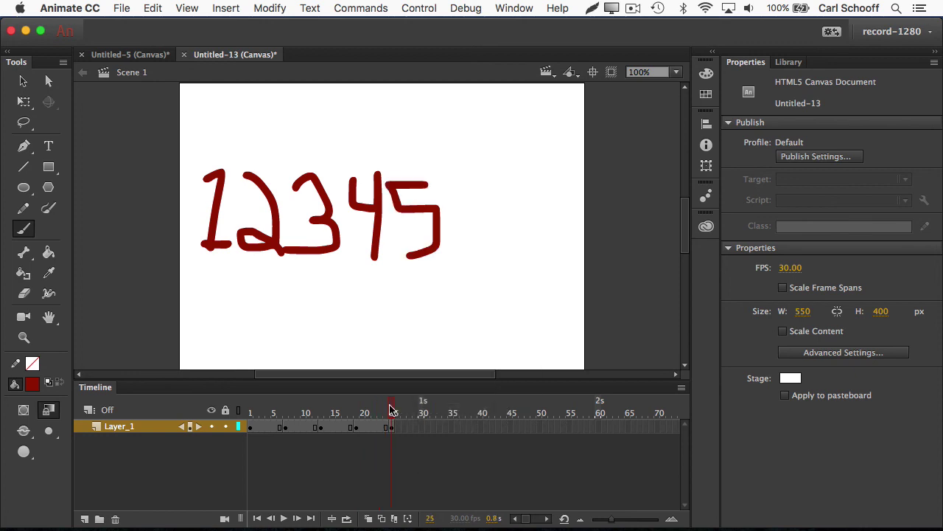
key(F5)
key(F5)
key(F5)
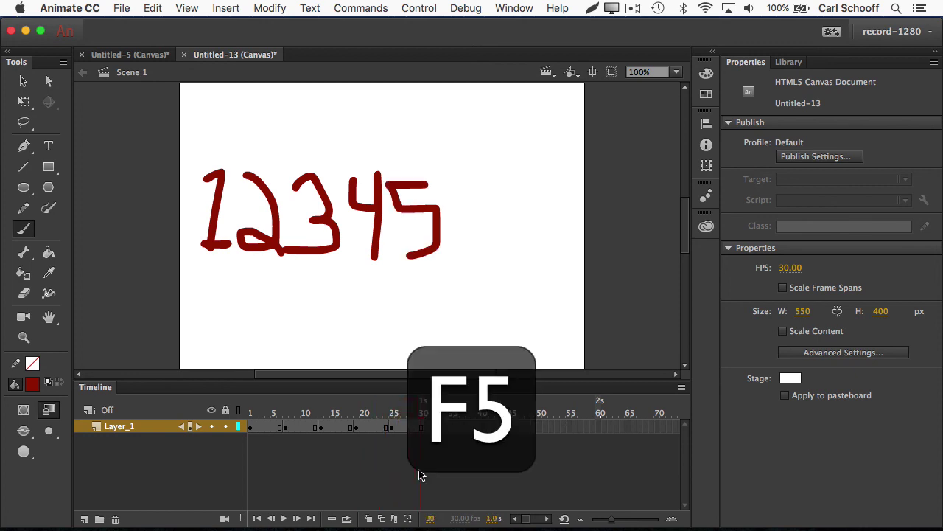